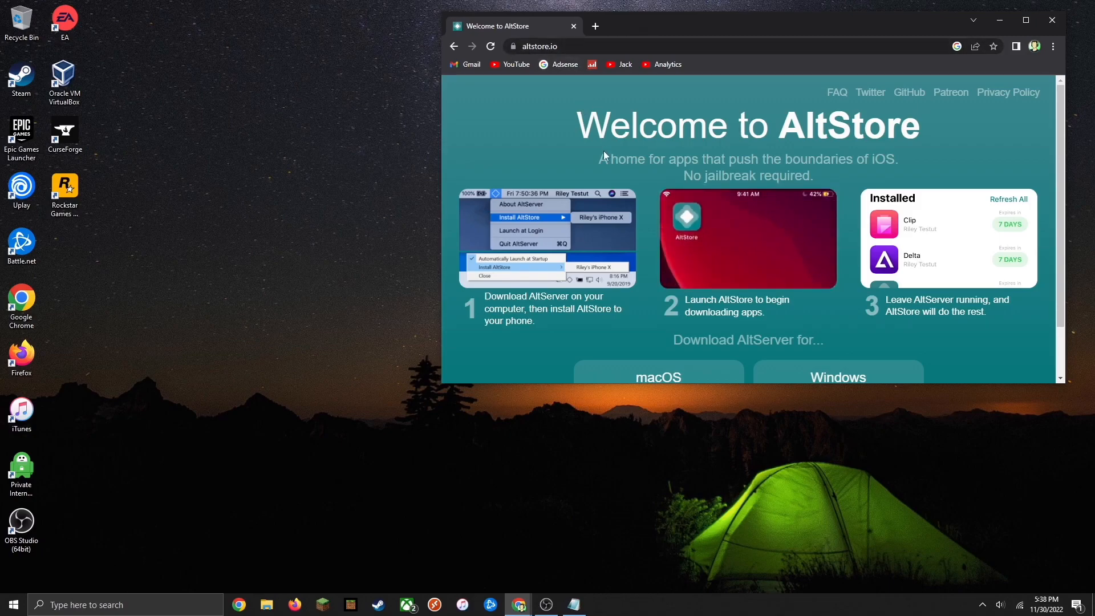
Download the AltServer installer for Windows, saving altinstaller.zip to the Downloads folder
scroll(664, 103, "down", 1)
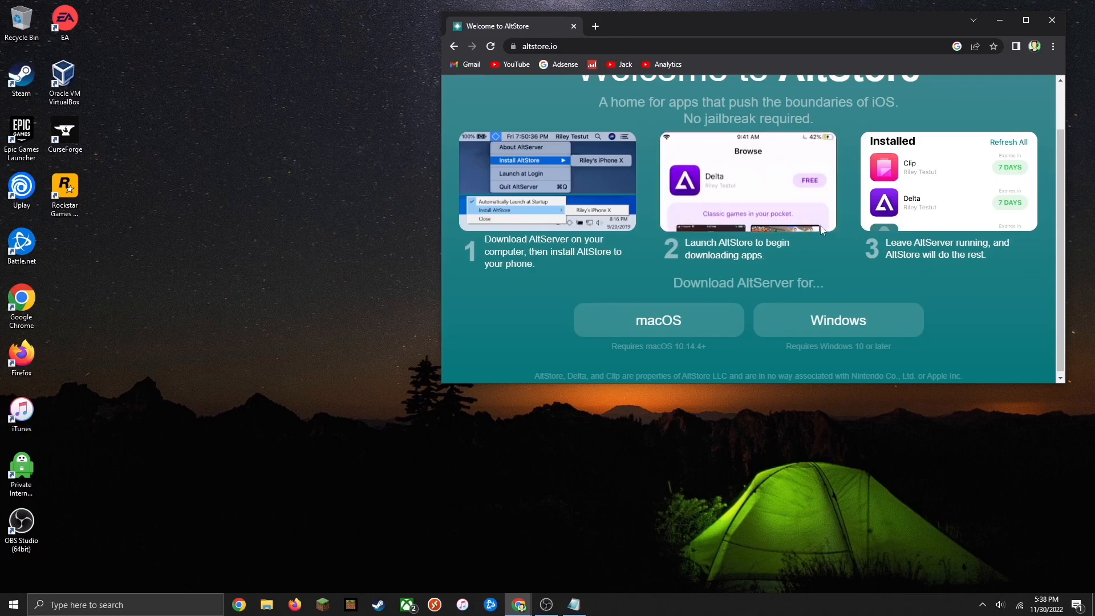
left_click(825, 326)
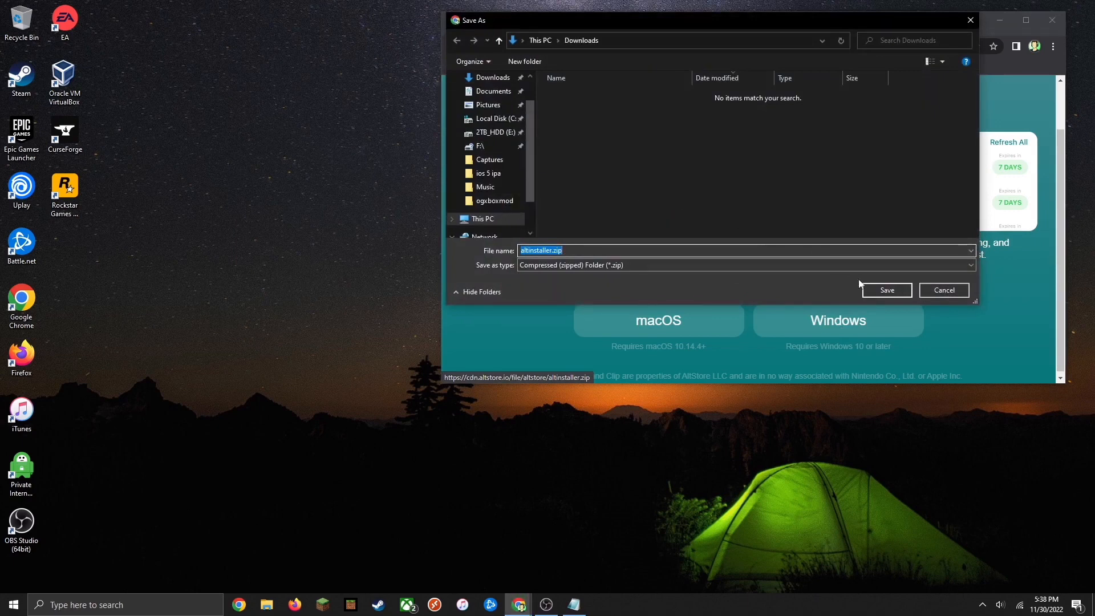
left_click(874, 289)
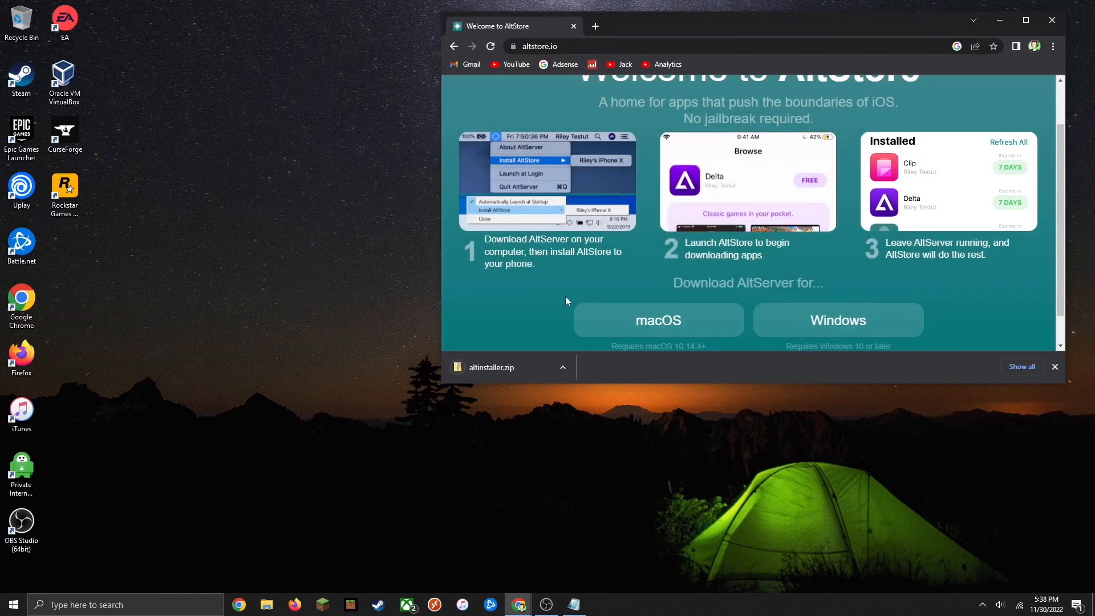
Open the Downloads folder and extract altinstaller.zip in place with 7-Zip's Extract Here
left_click(264, 606)
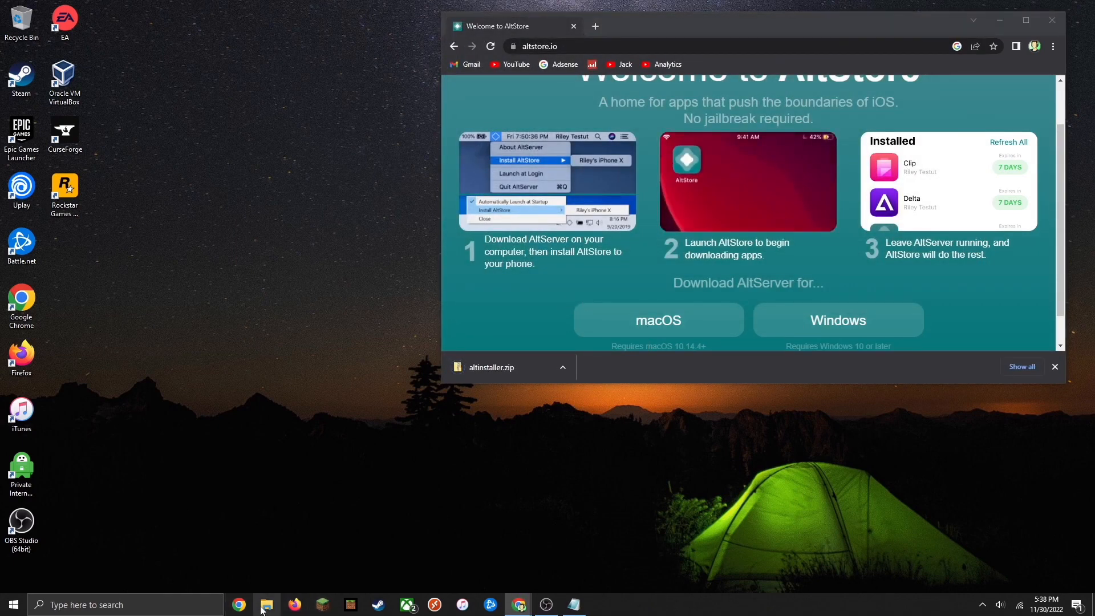
left_click(457, 162)
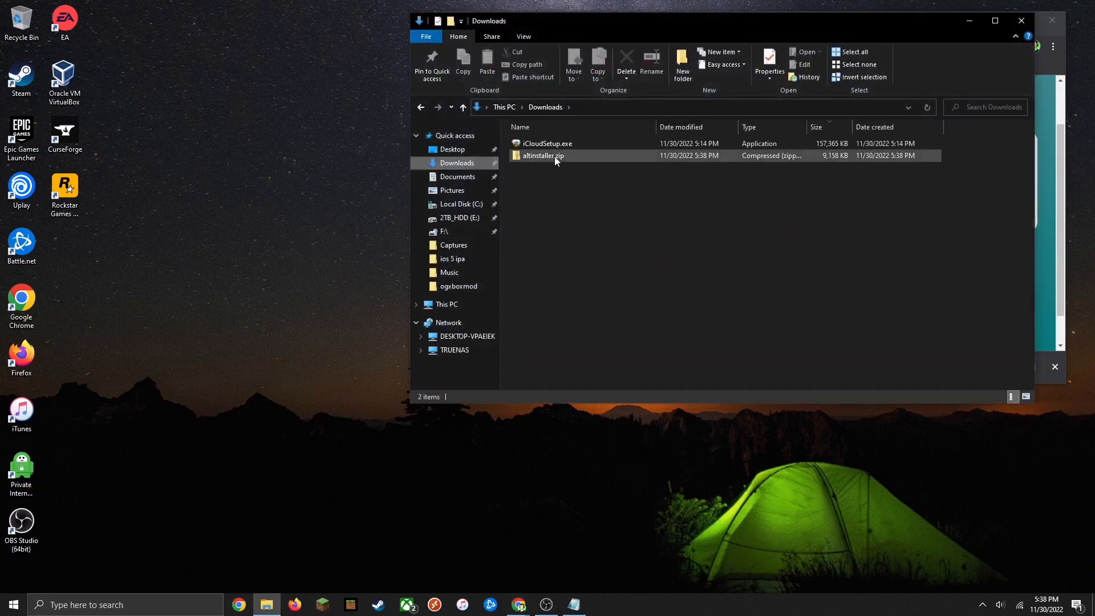
right_click(553, 159)
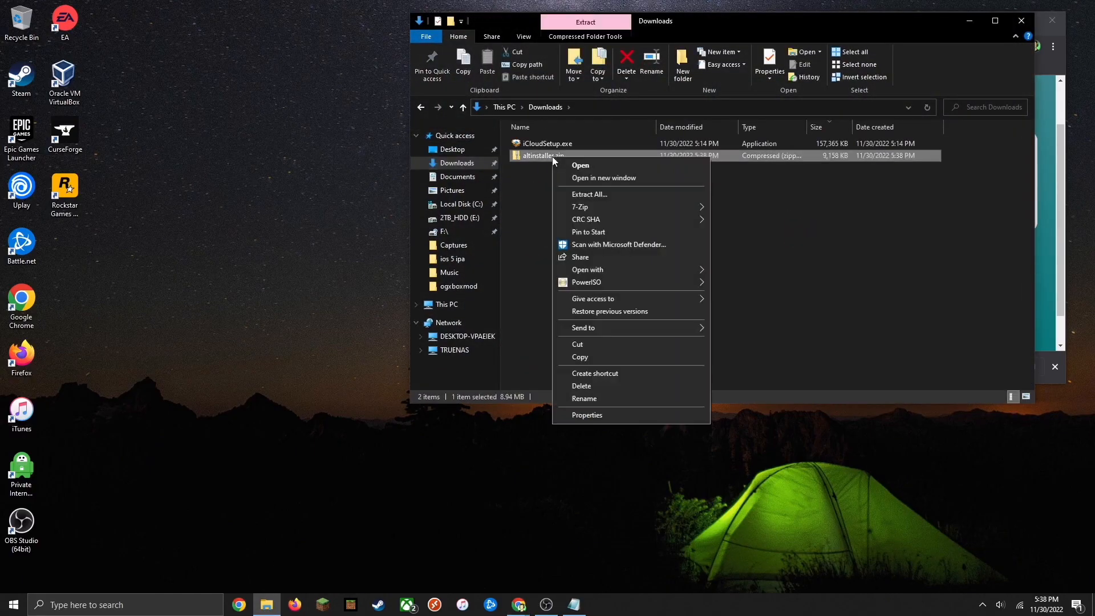
mouse_move(611, 208)
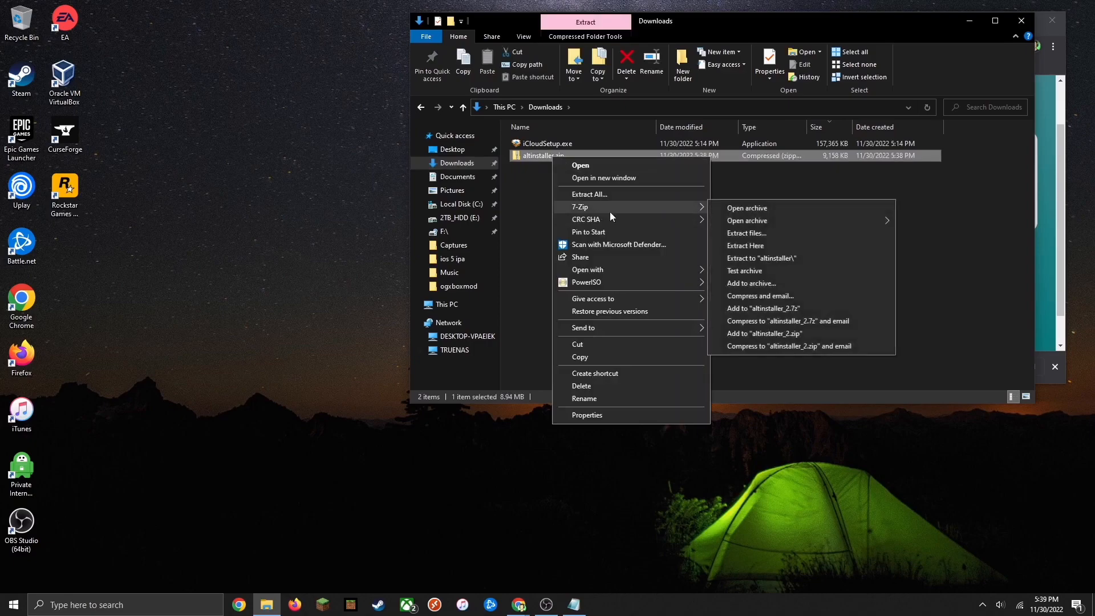
left_click(731, 245)
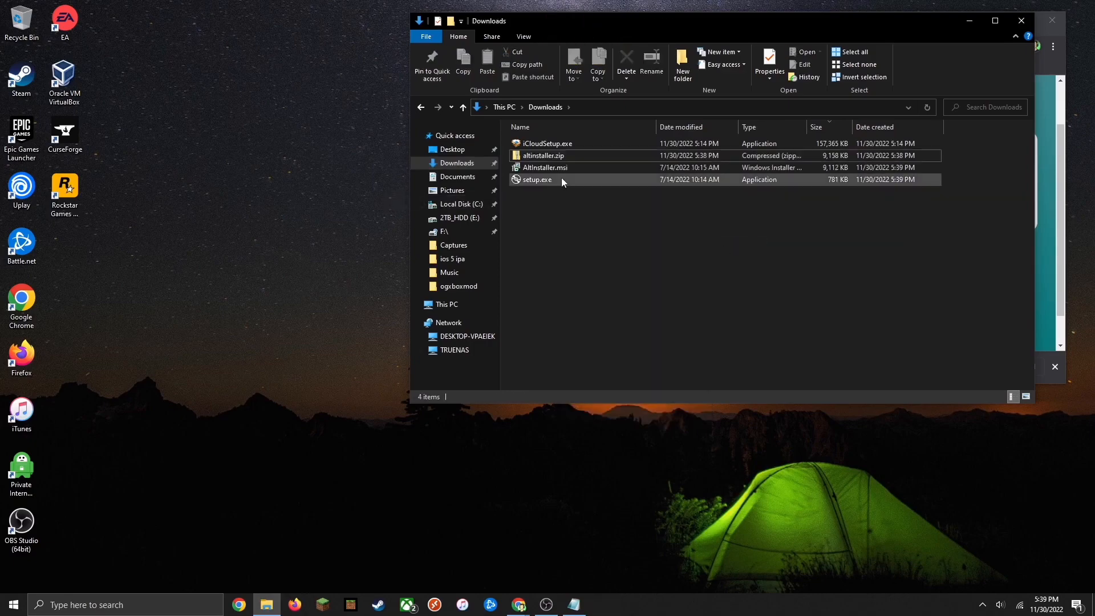
Run setup.exe and install AltServer to the default folder C:\Program Files (x86)\AltServer\, then close the wizard
double_click(562, 178)
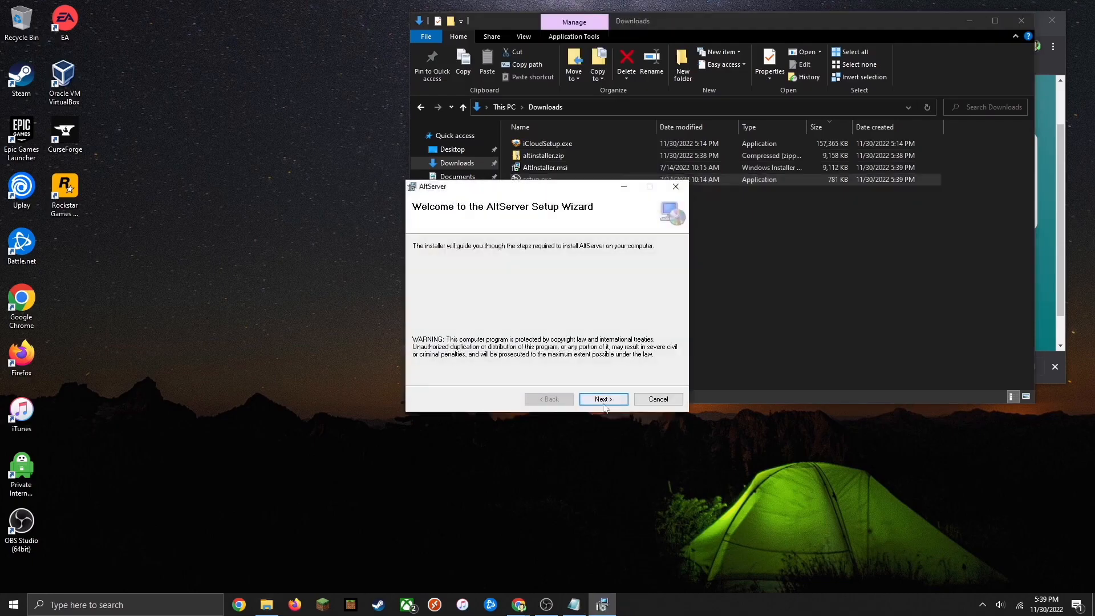
left_click(605, 401)
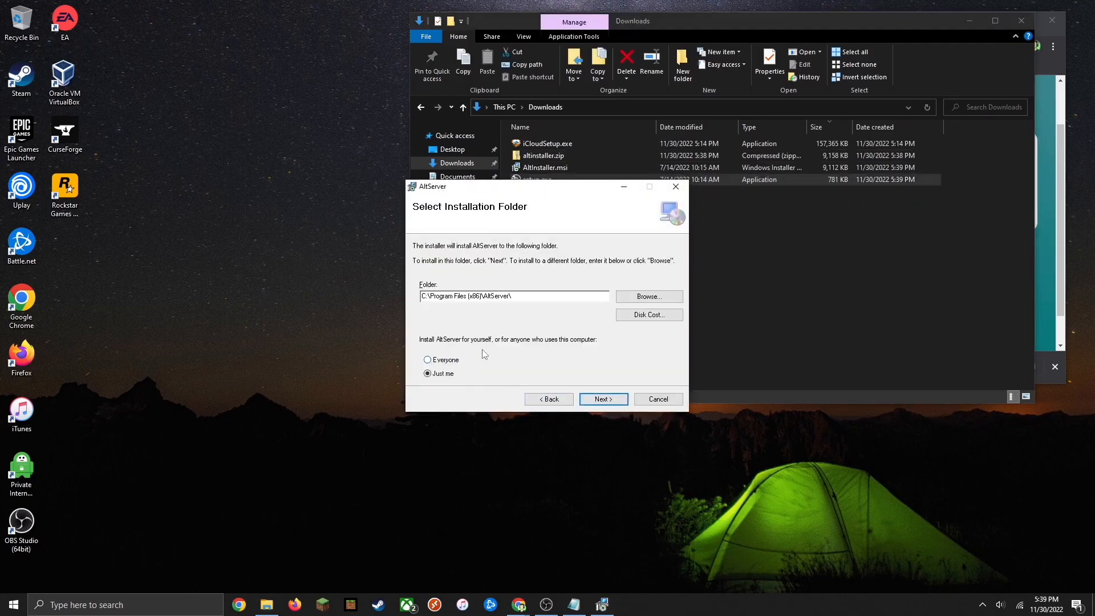
left_click(602, 401)
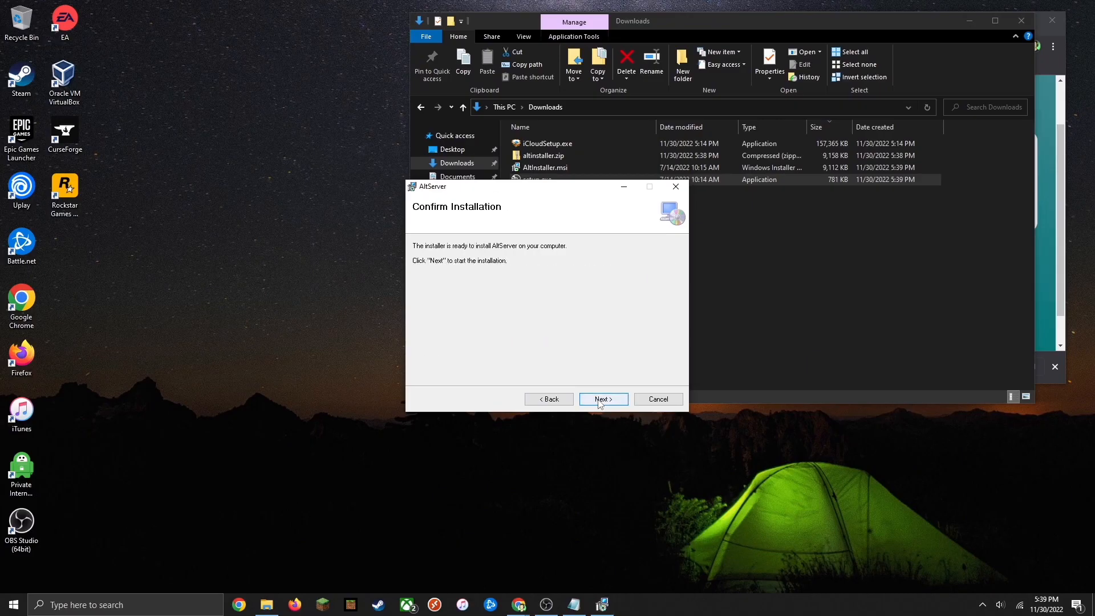
left_click(599, 401)
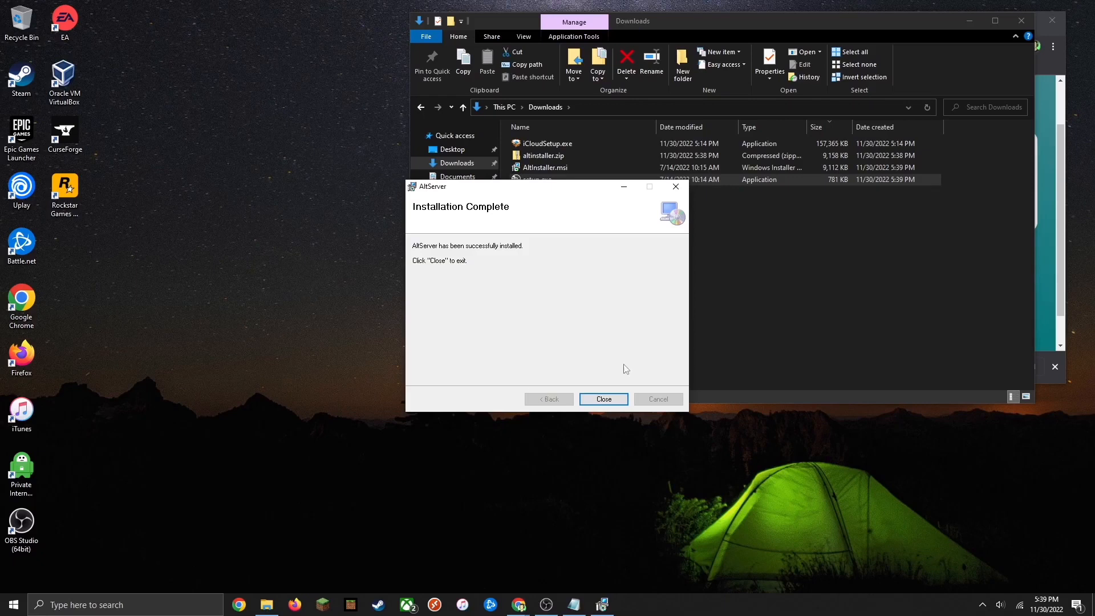
left_click(603, 398)
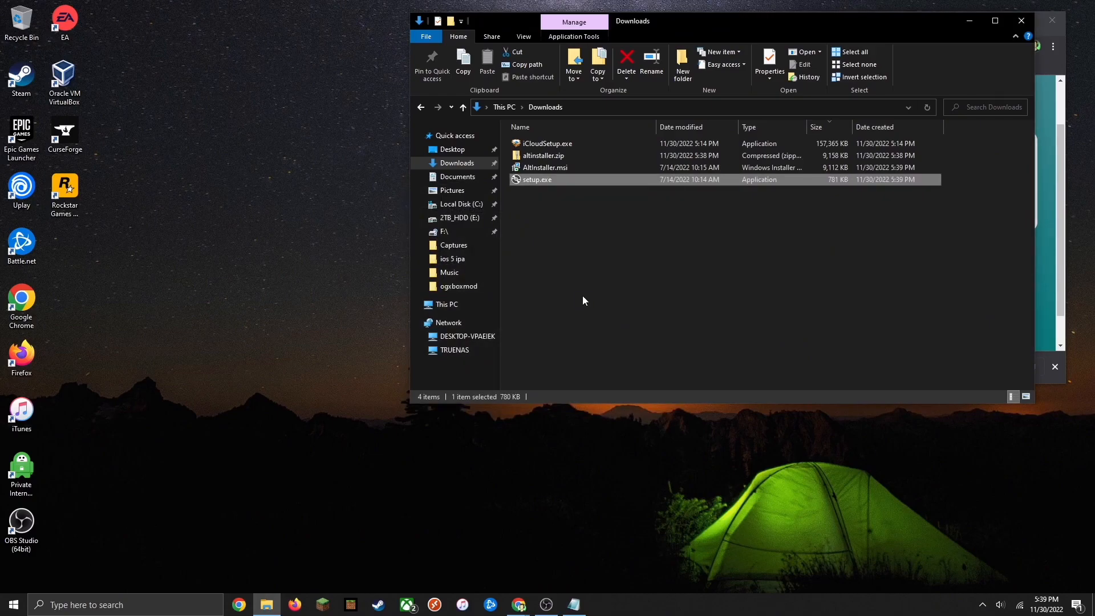
Search Windows for AltServer and open the app
left_click(101, 608)
type("a")
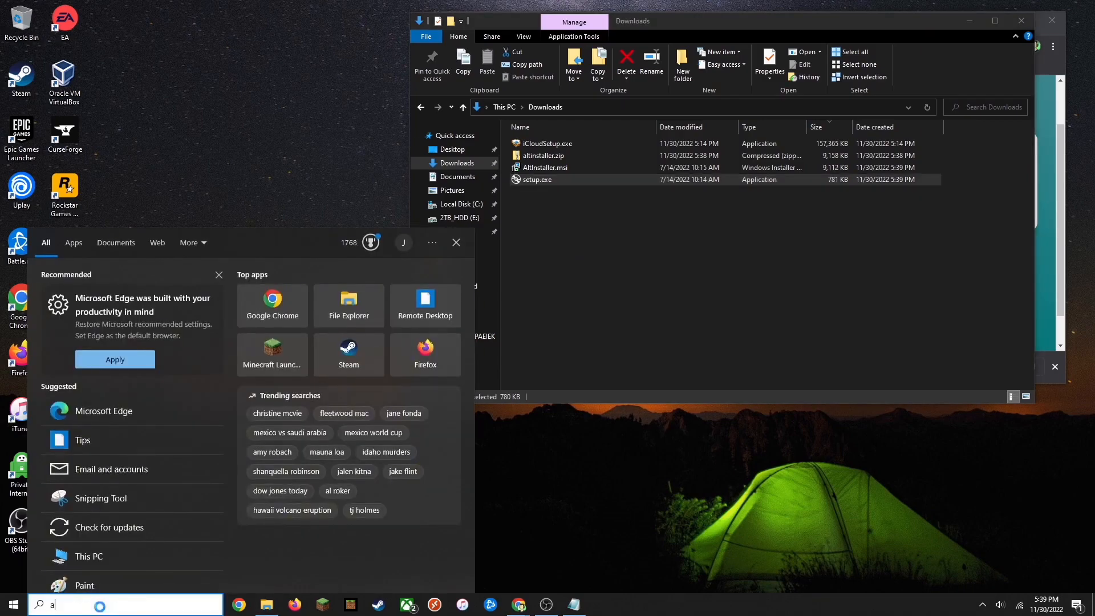
type("lts")
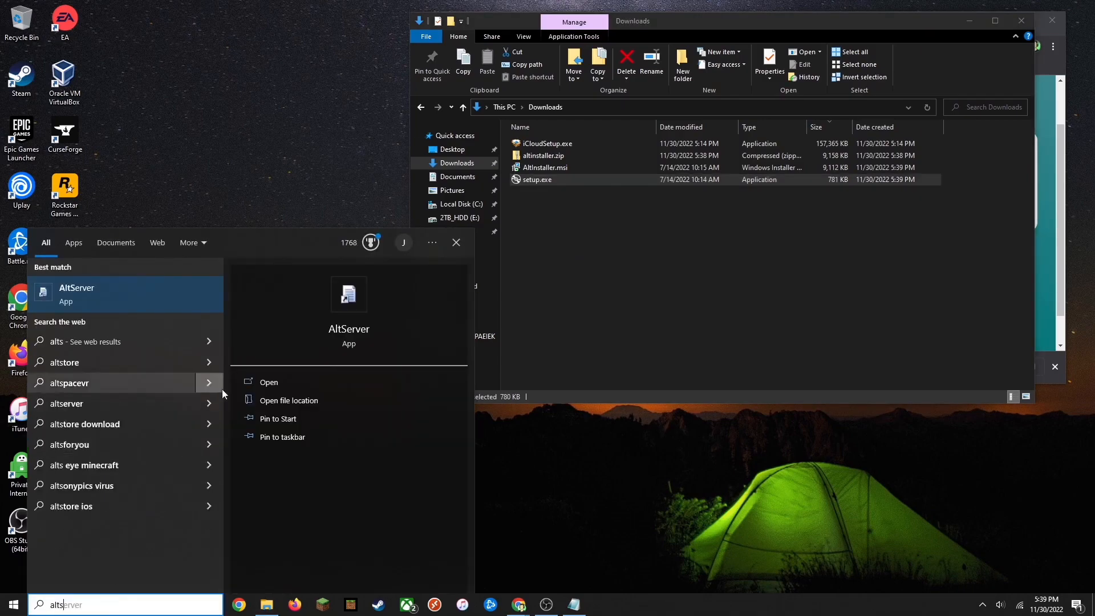
left_click(287, 383)
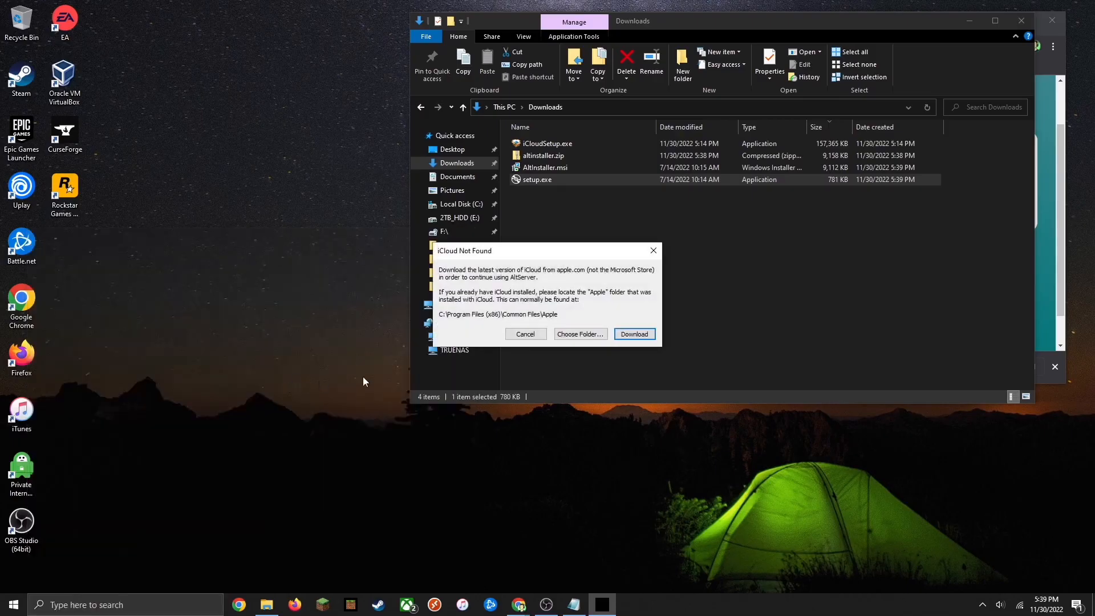
Download iCloud from the iCloud Not Found prompt, saving iCloudSetup (1).exe to Downloads
left_click_drag(514, 255, 226, 203)
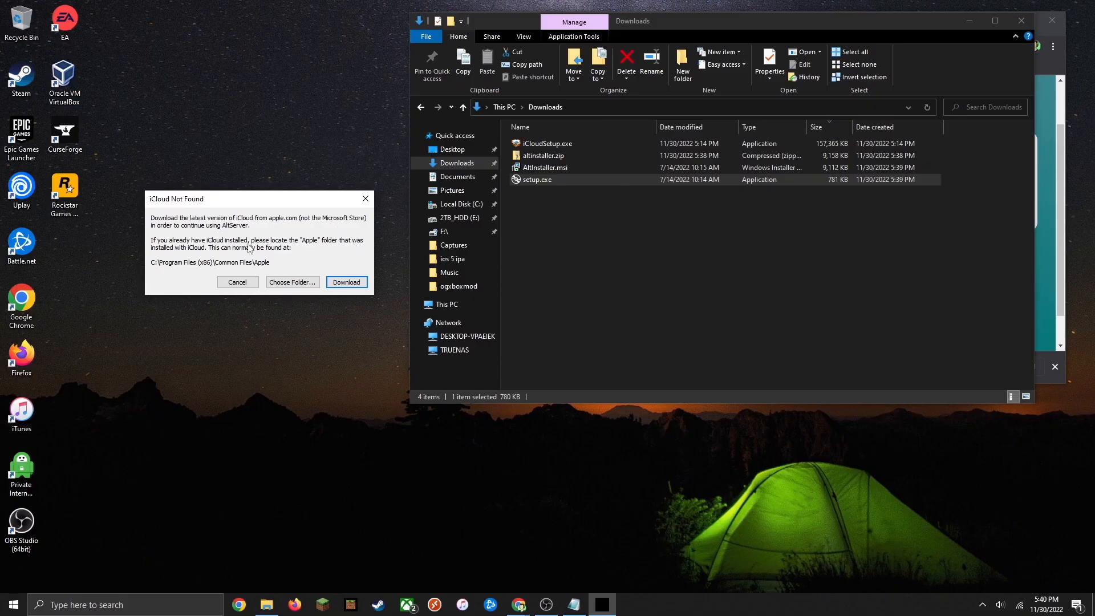
left_click(346, 283)
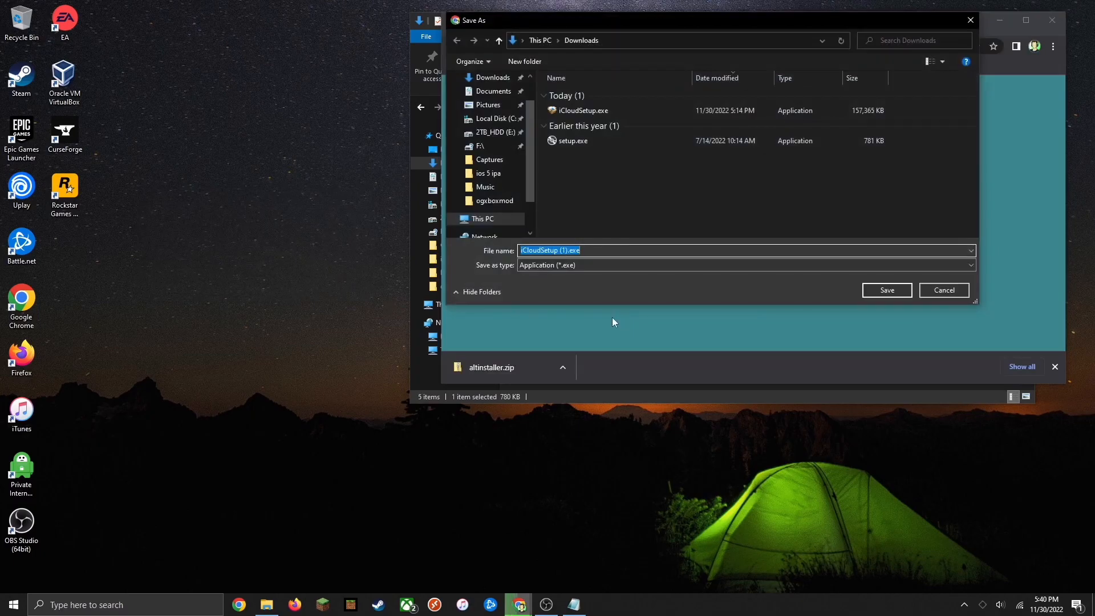
left_click(886, 291)
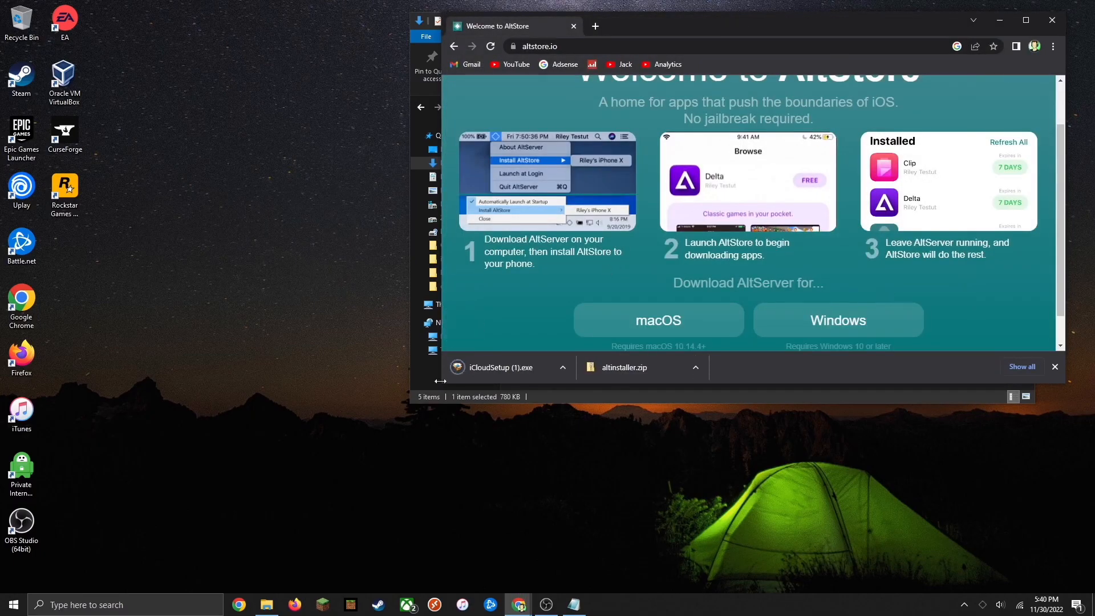
Run iCloudSetup (1).exe, accept the license and install iCloud for Windows, declining the immediate restart
left_click(266, 605)
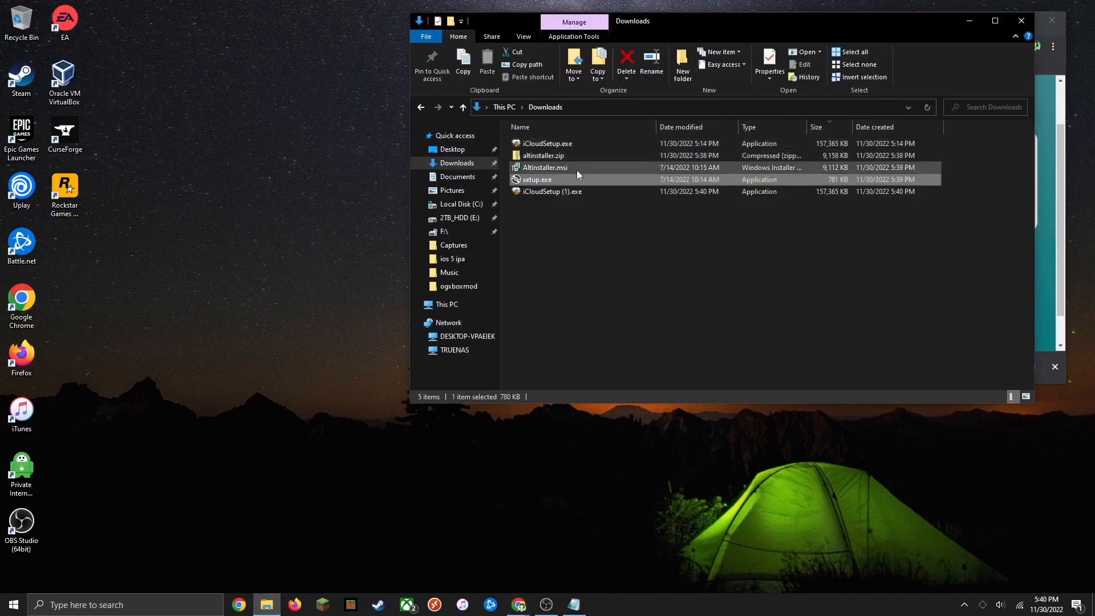
double_click(570, 192)
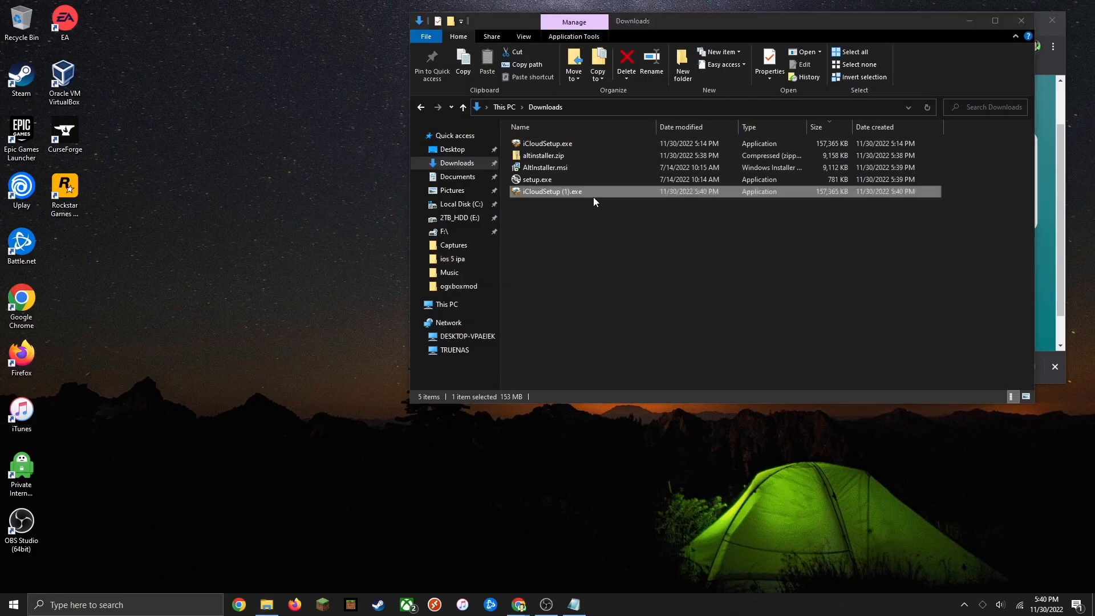
left_click(439, 359)
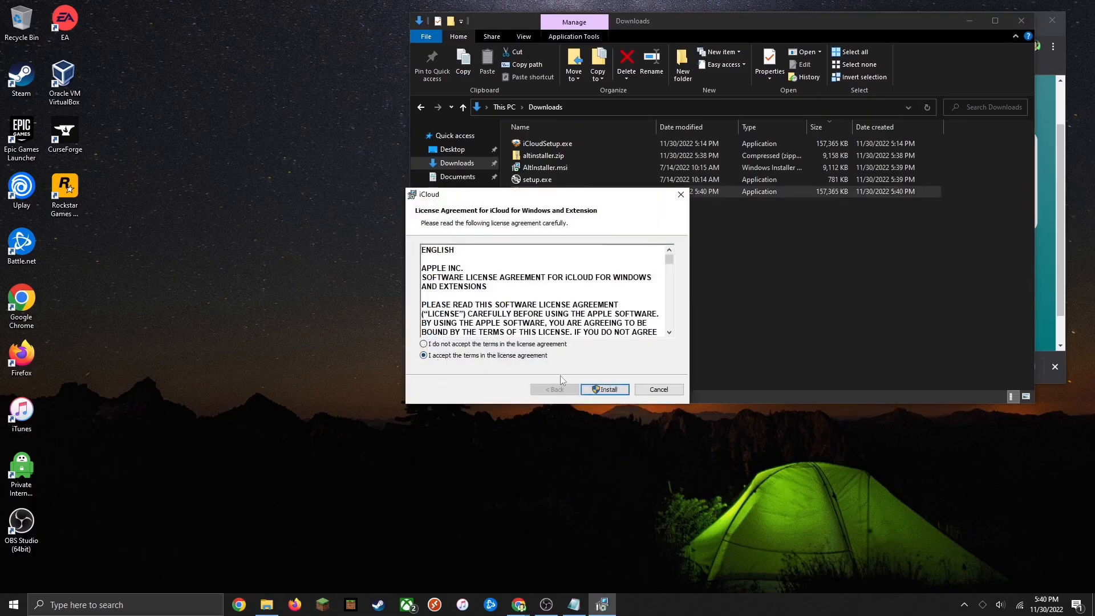
left_click(605, 389)
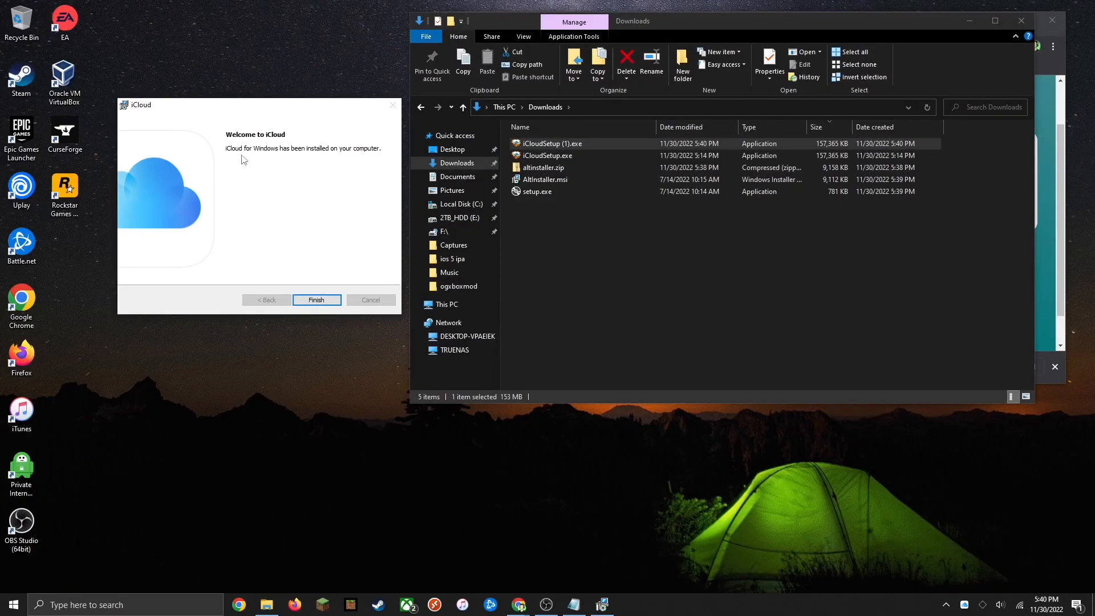
left_click(314, 300)
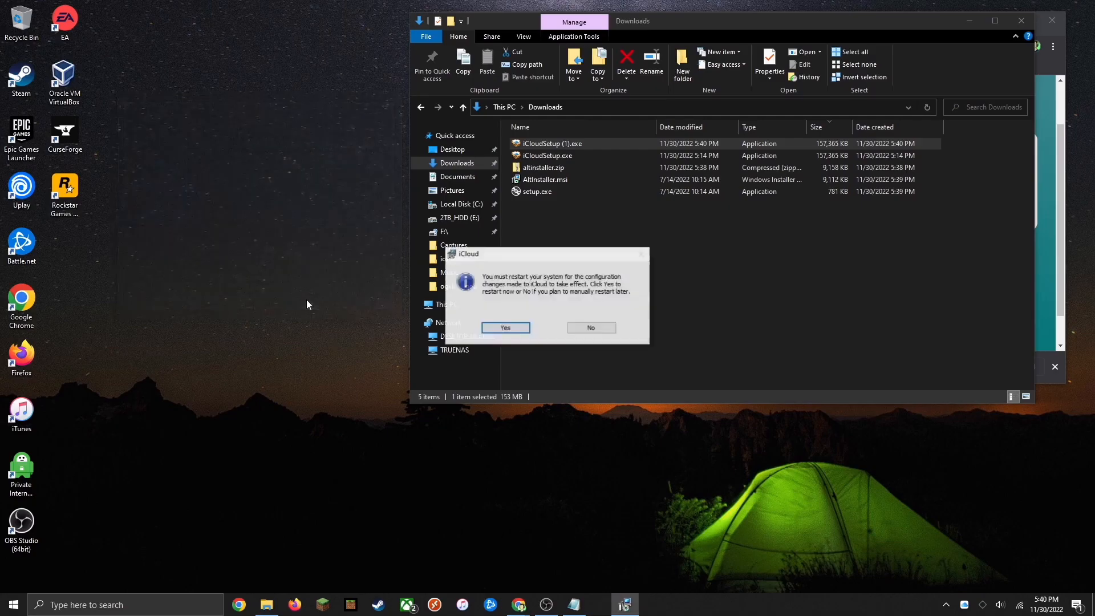
left_click_drag(518, 256, 265, 208)
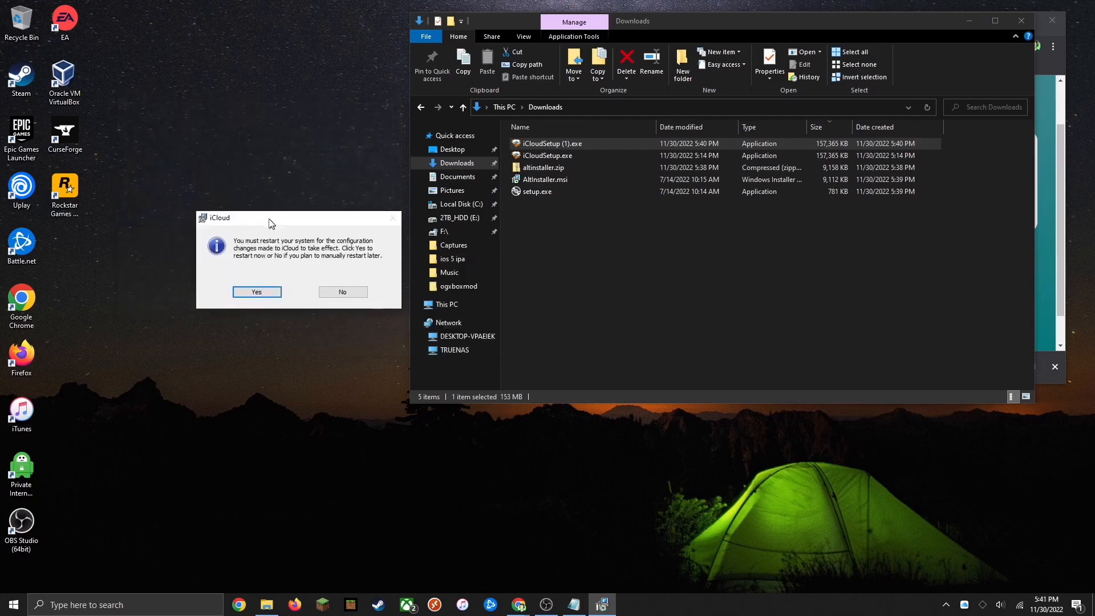
left_click(336, 284)
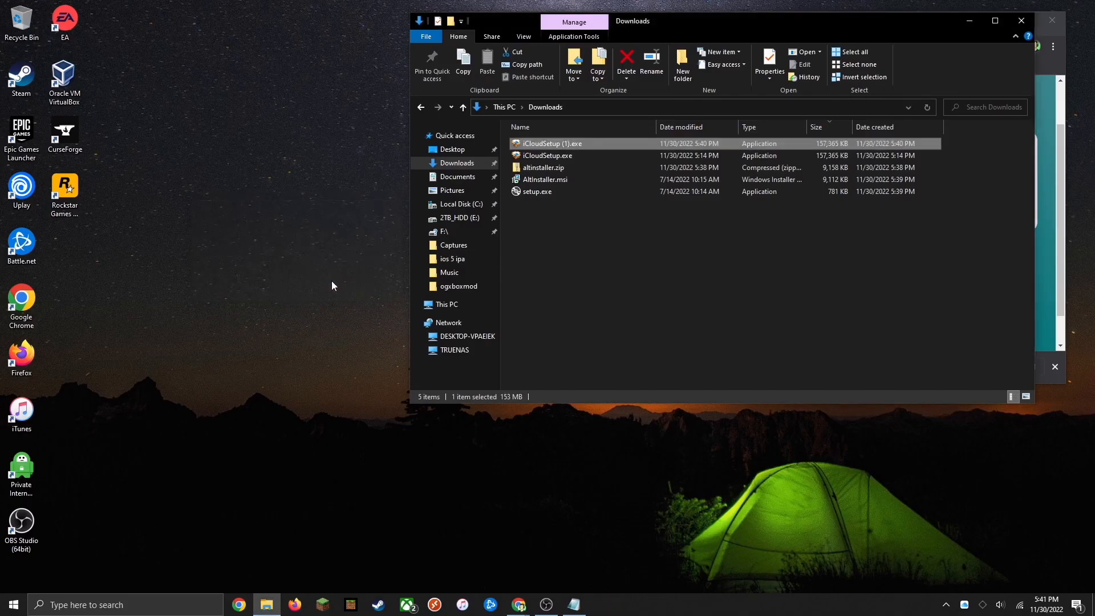
Launch AltServer from Windows search
left_click(121, 606)
type("alt")
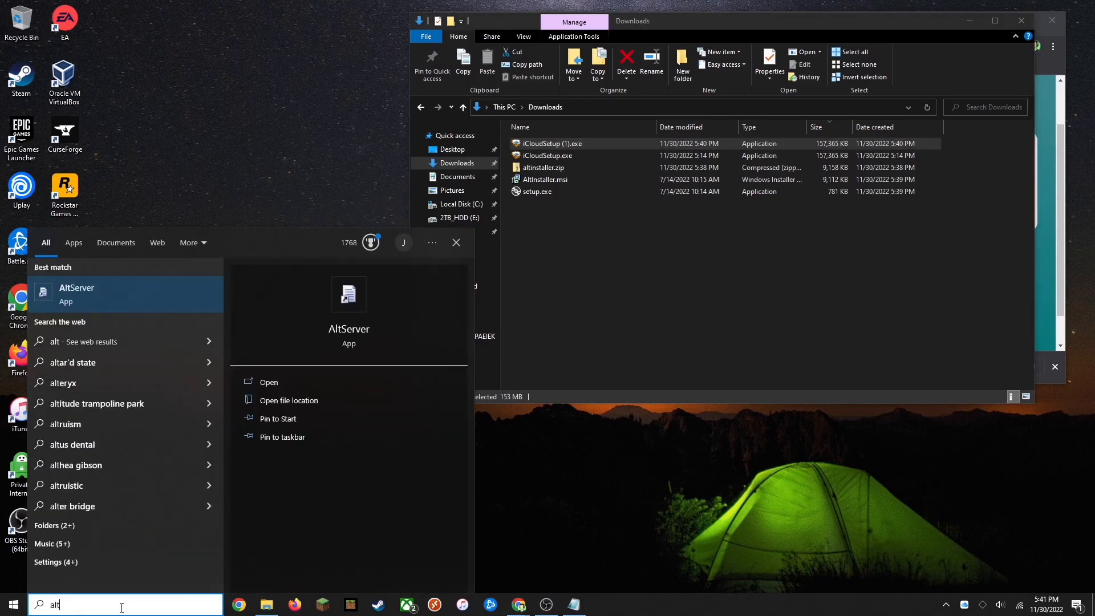
key("Return")
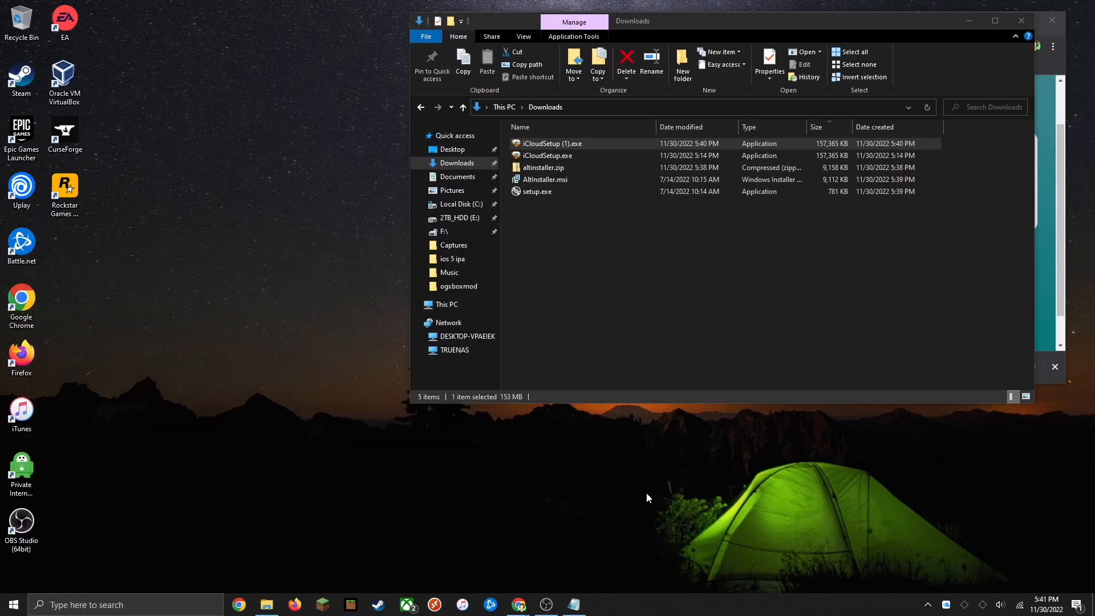
Quit AltServer from its system tray icon menu
left_click(964, 609)
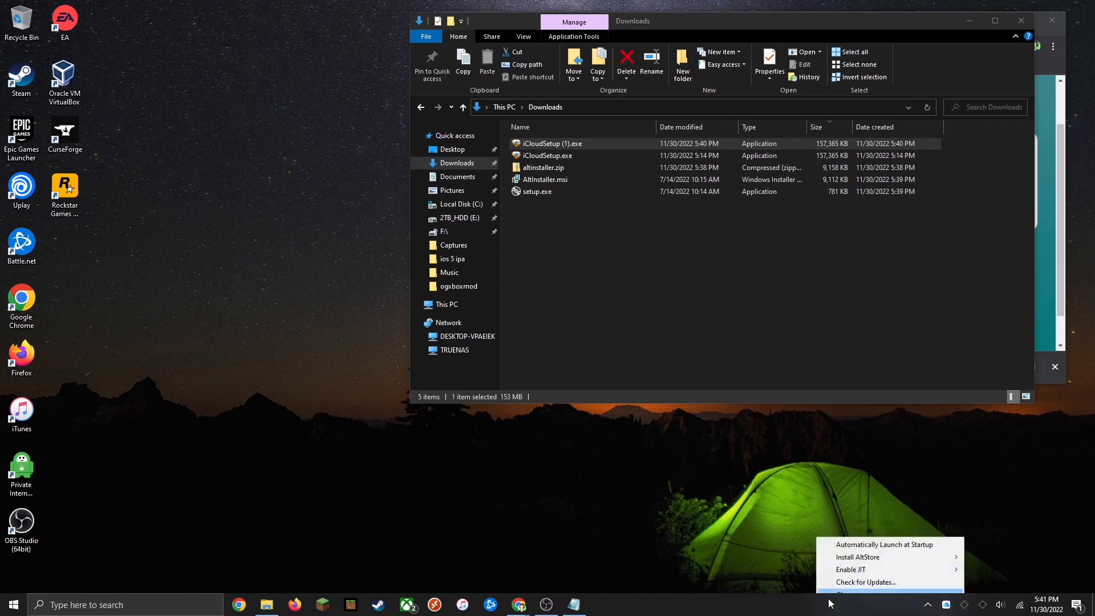
left_click(838, 597)
left_click(982, 604)
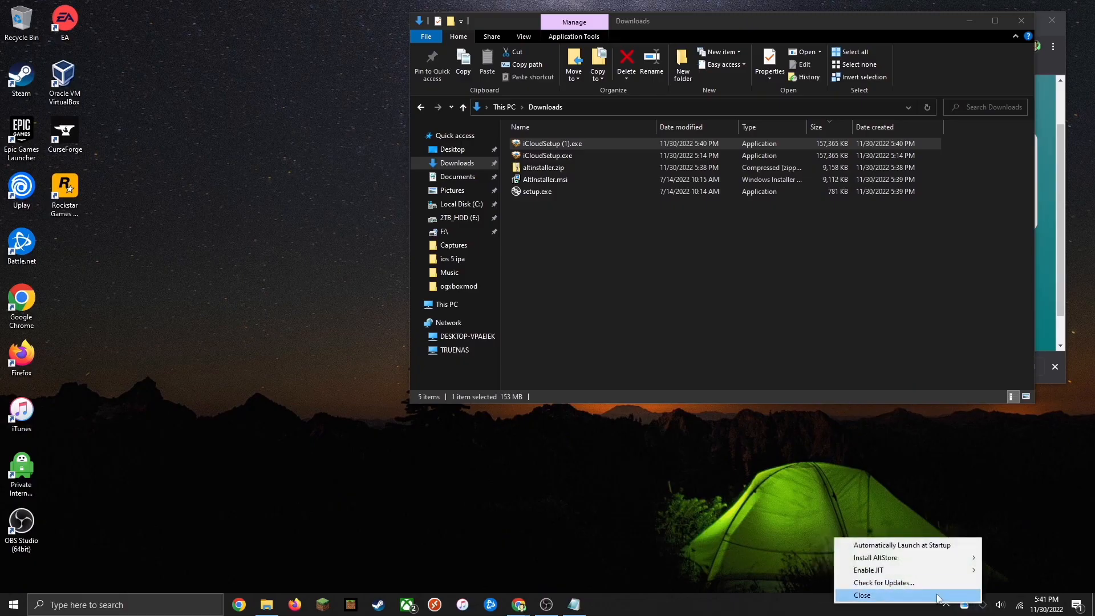
left_click(962, 595)
Relaunch AltServer from Windows search
left_click(108, 605)
type("alt")
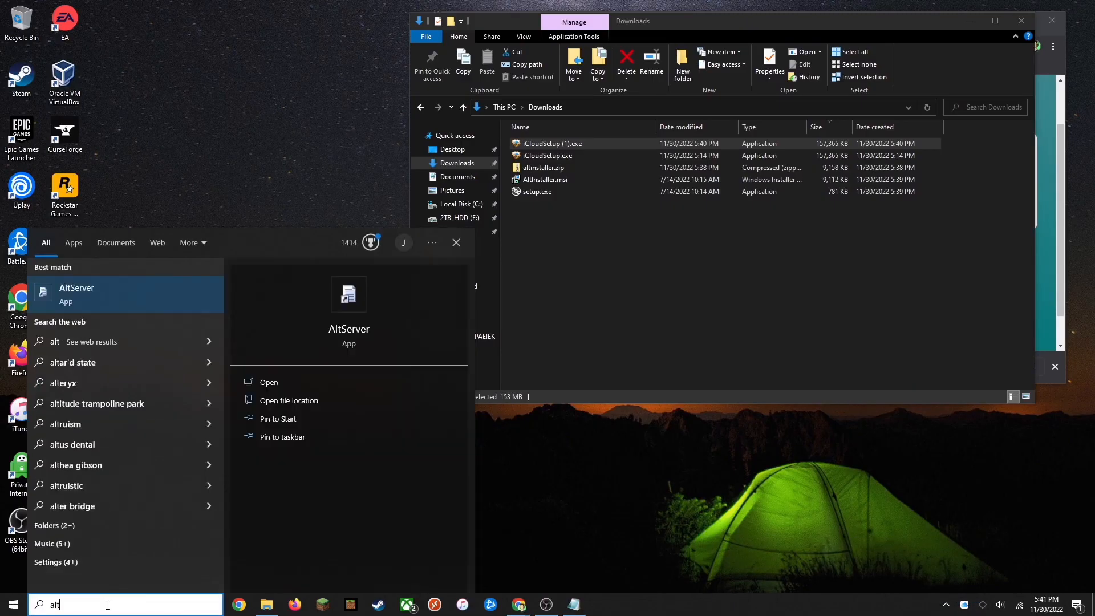
key("Return")
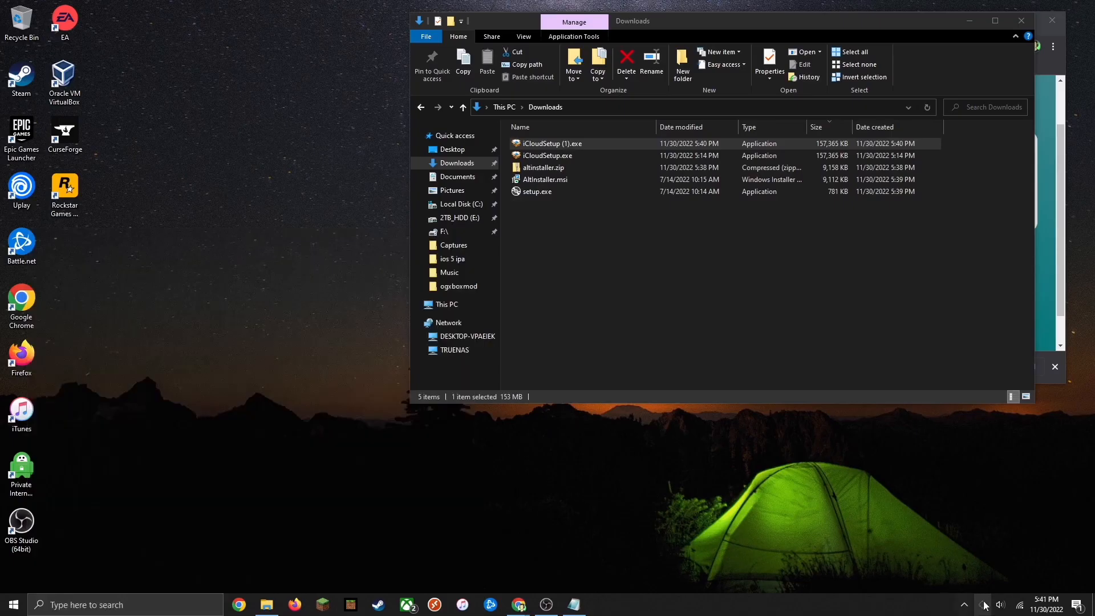
Open the AltServer tray menu and check which devices the Install AltStore submenu offers
left_click(964, 609)
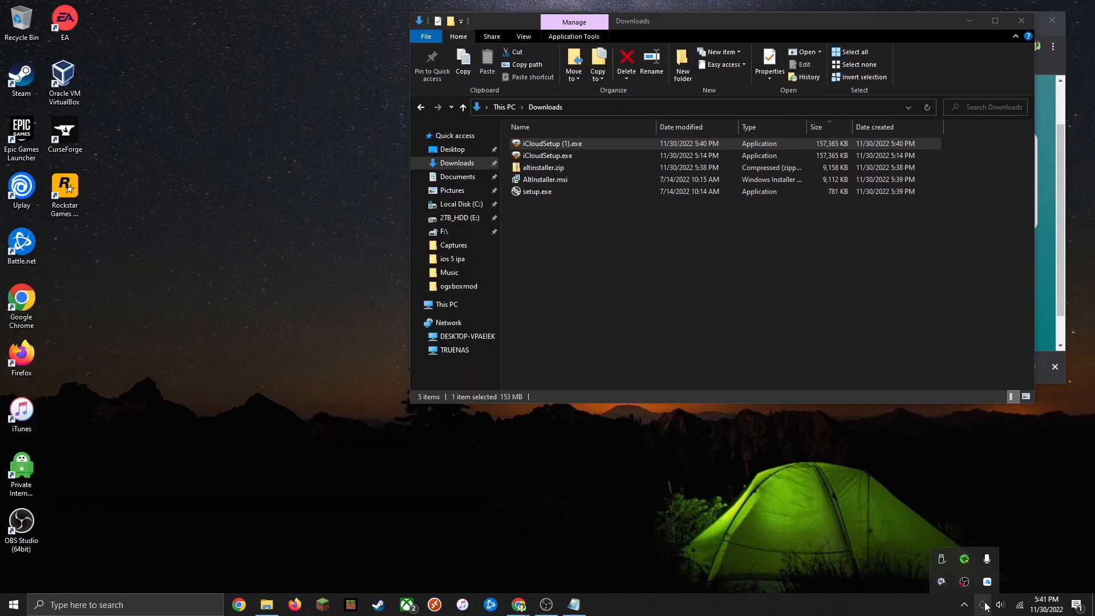
left_click(896, 574)
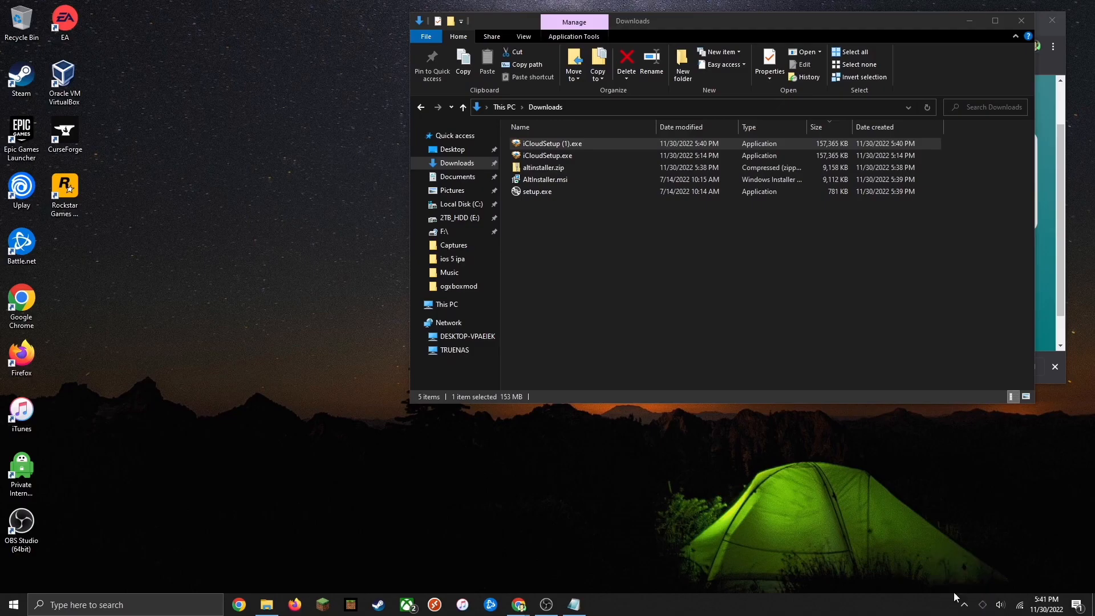
left_click(980, 608)
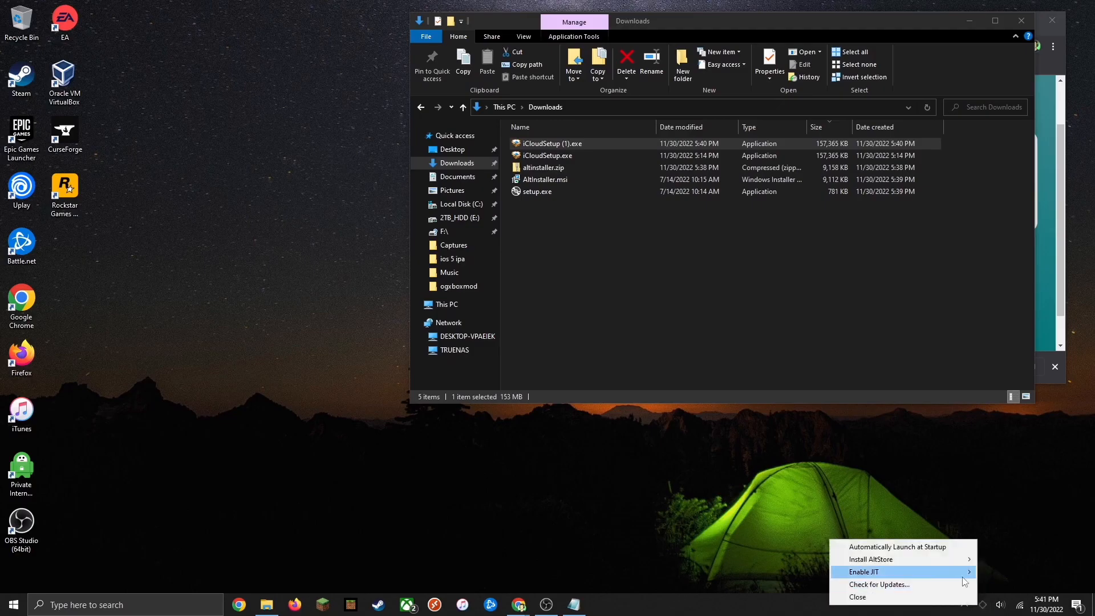
mouse_move(953, 566)
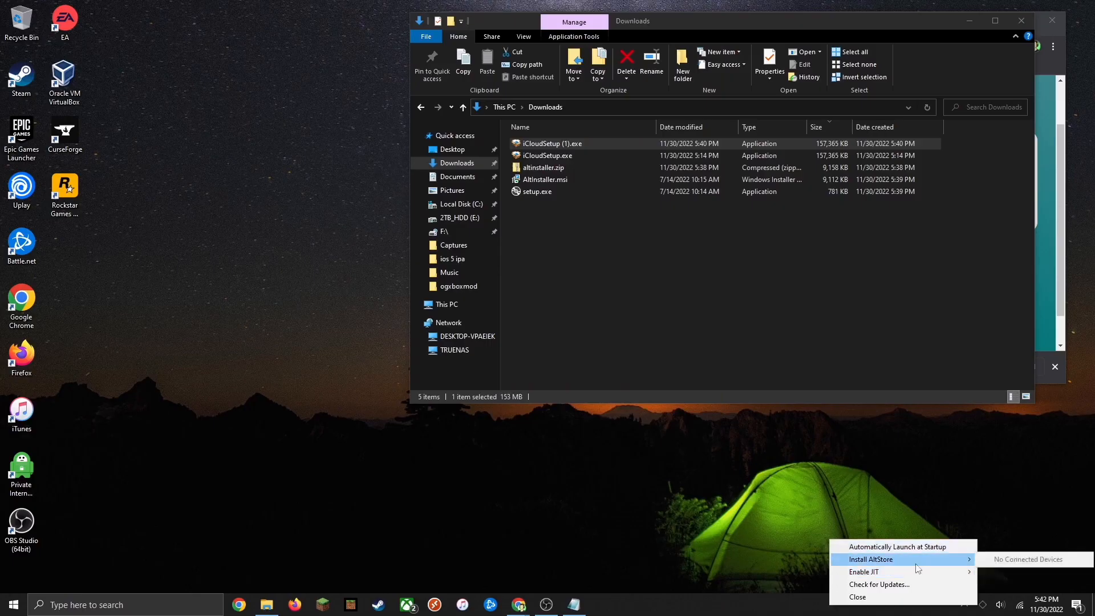
left_click(992, 516)
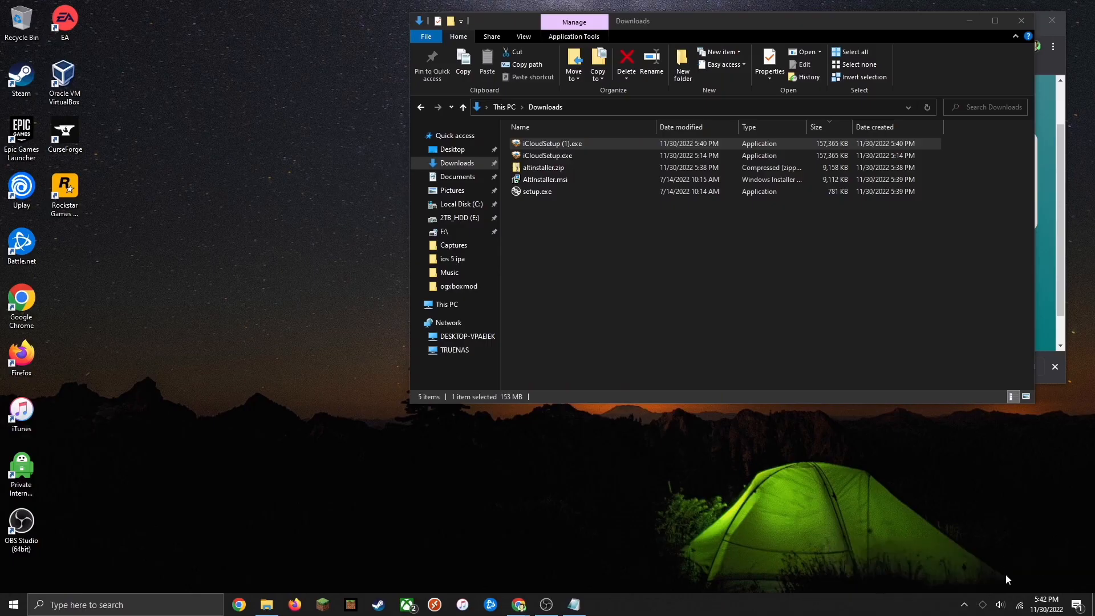
left_click(982, 609)
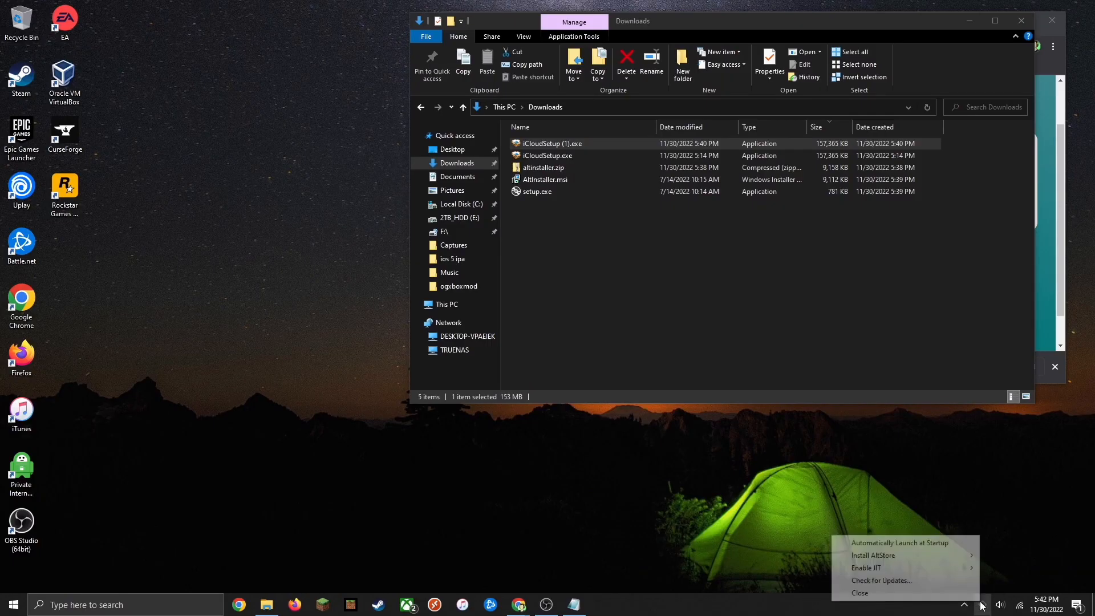
mouse_move(935, 555)
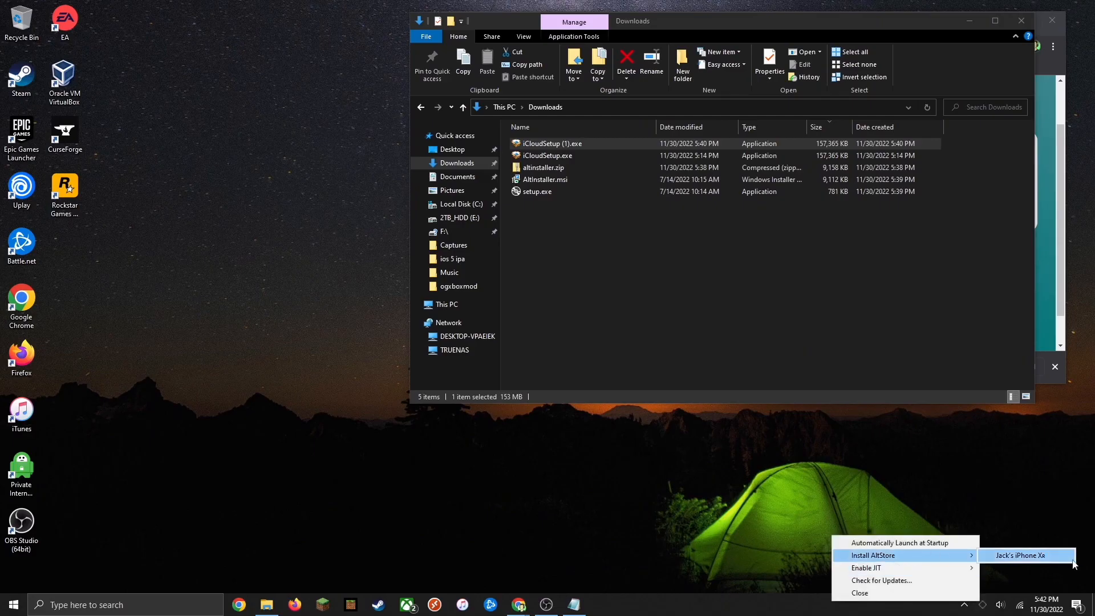
left_click(1023, 557)
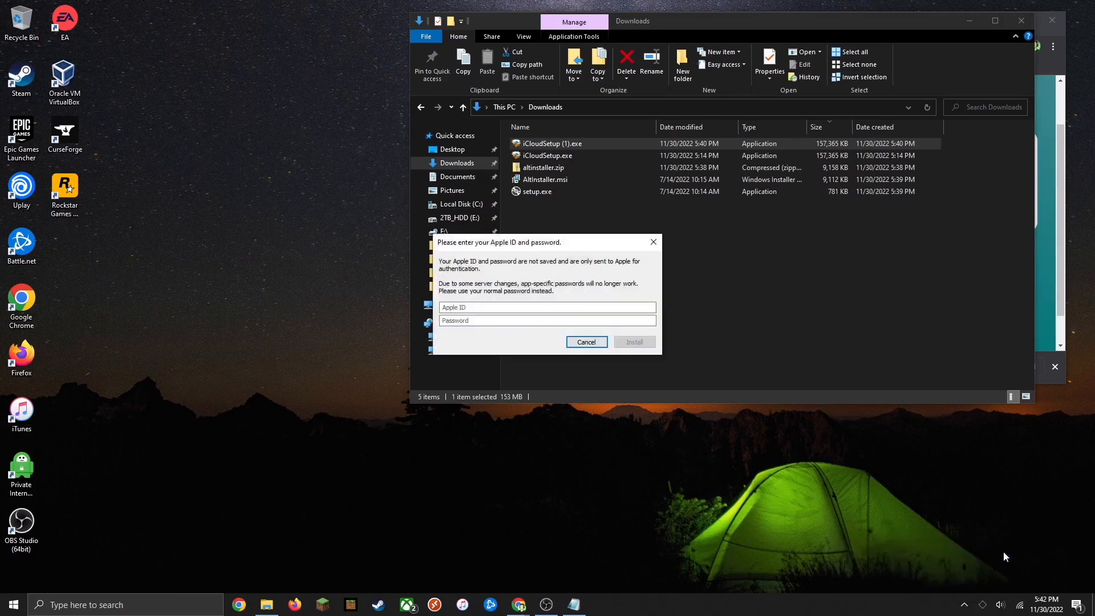
left_click_drag(488, 240, 237, 201)
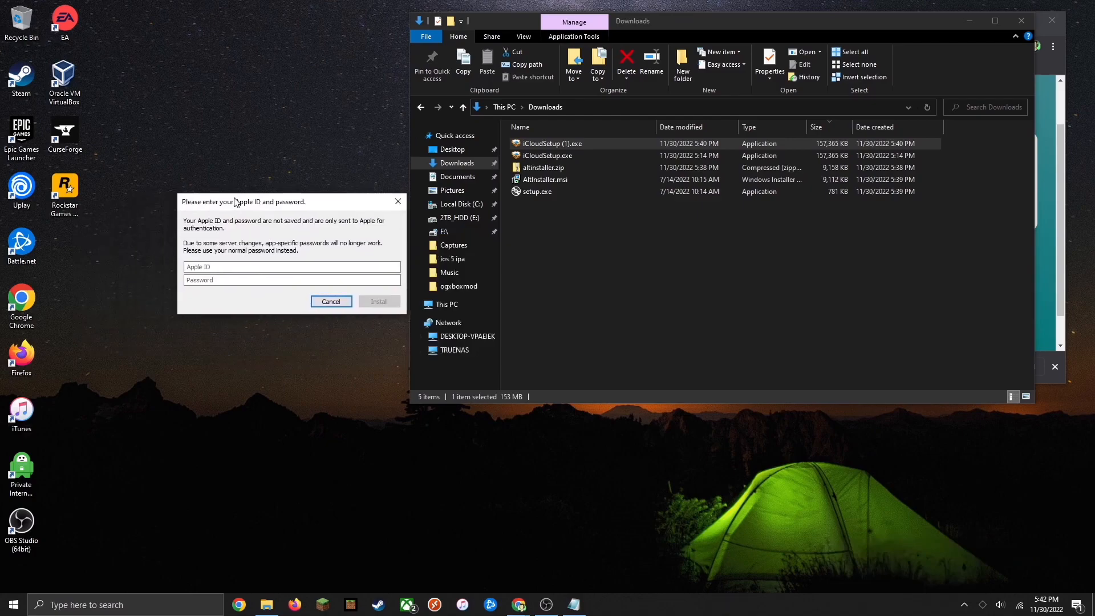
left_click(211, 267)
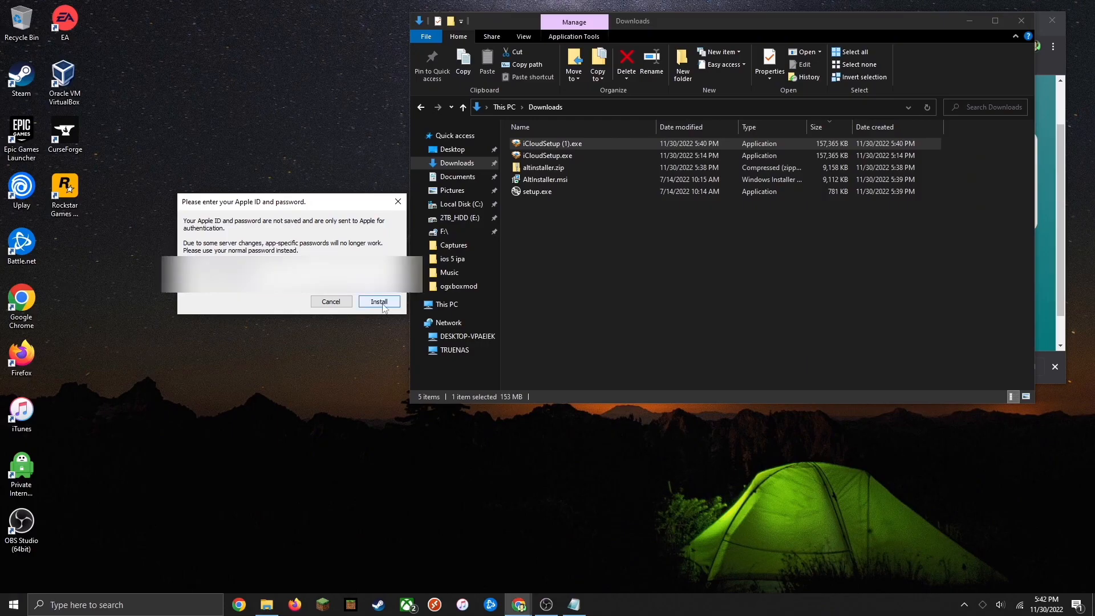
left_click(381, 302)
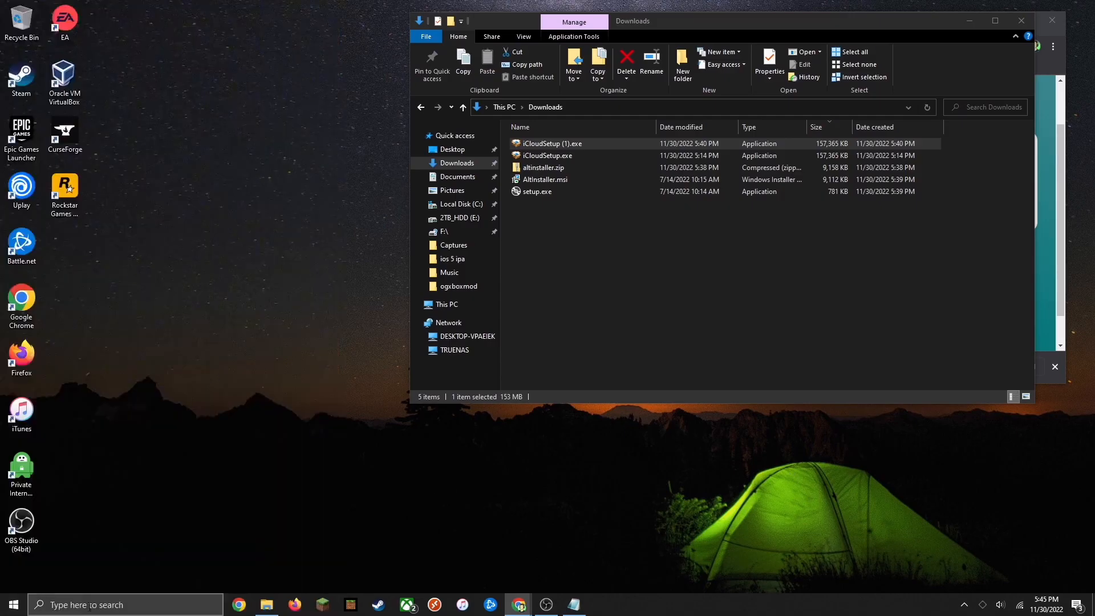
Open iTunes from Windows search
left_click(90, 607)
type("itune")
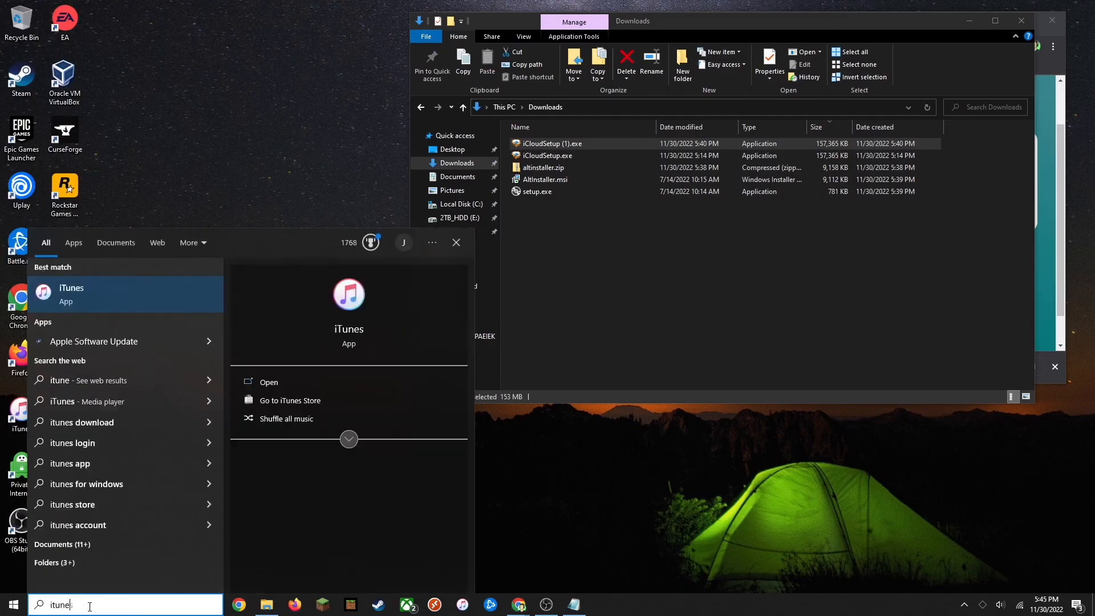
key("Return")
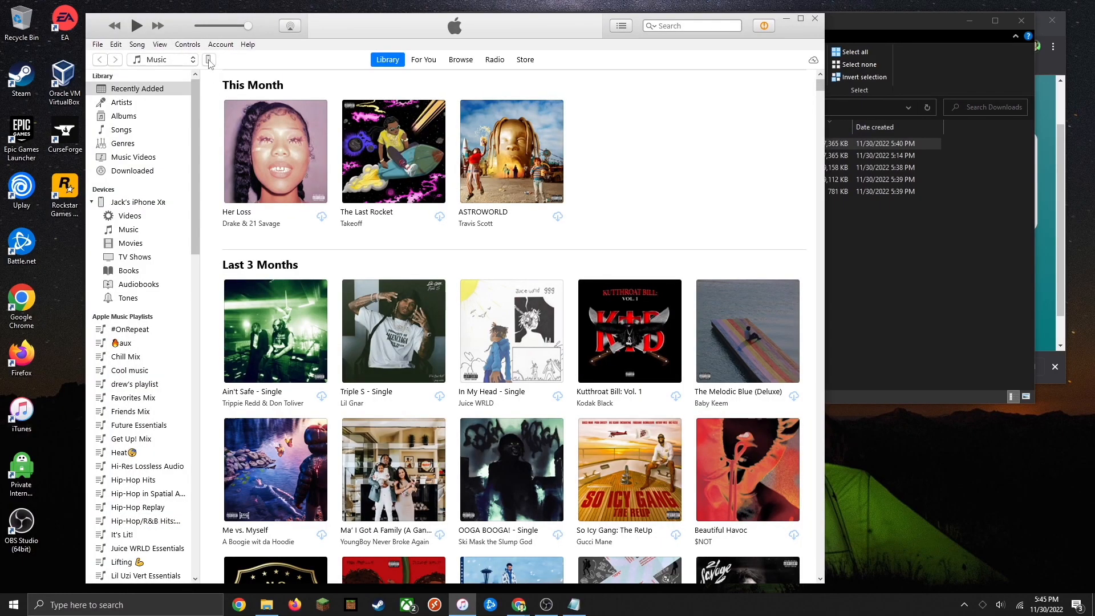
Enable Sync with this iPhone over Wi-Fi in the iPhone's summary page and apply the change
left_click(209, 59)
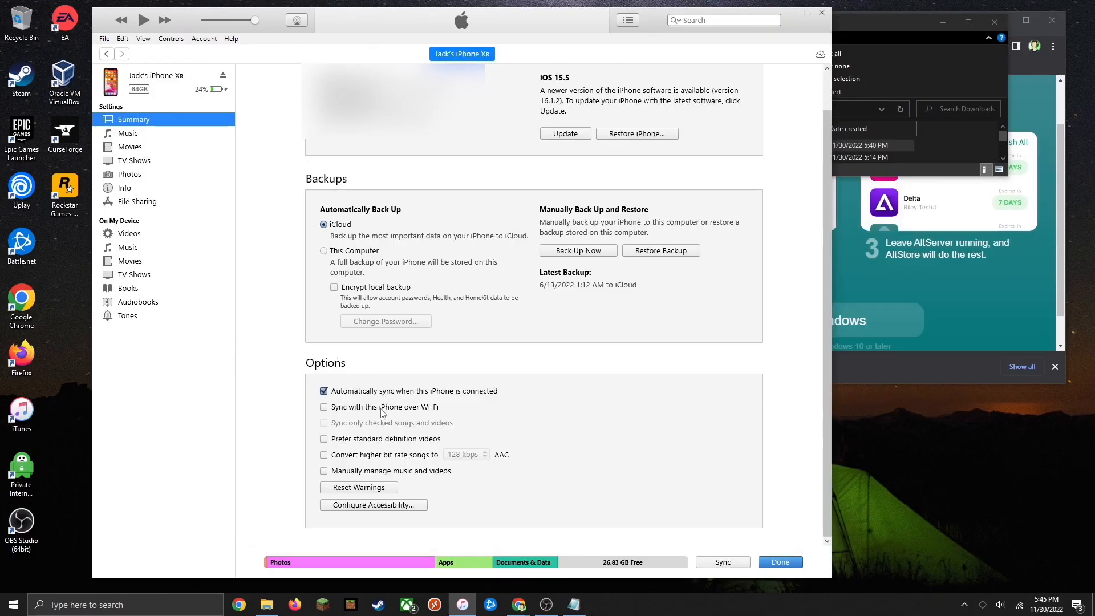
left_click(324, 408)
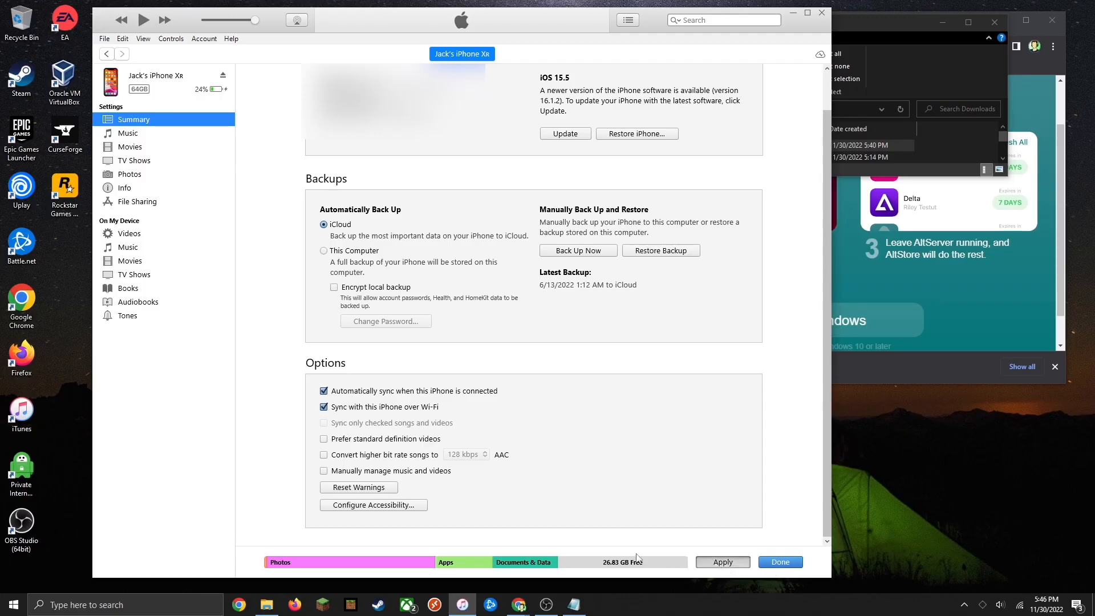
left_click(723, 562)
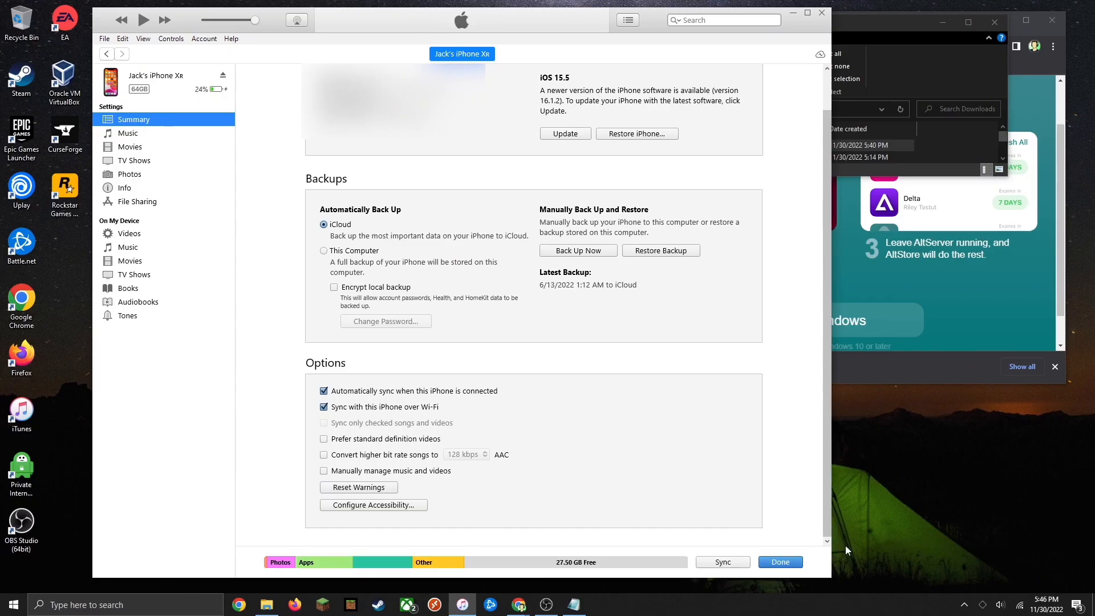
left_click(780, 562)
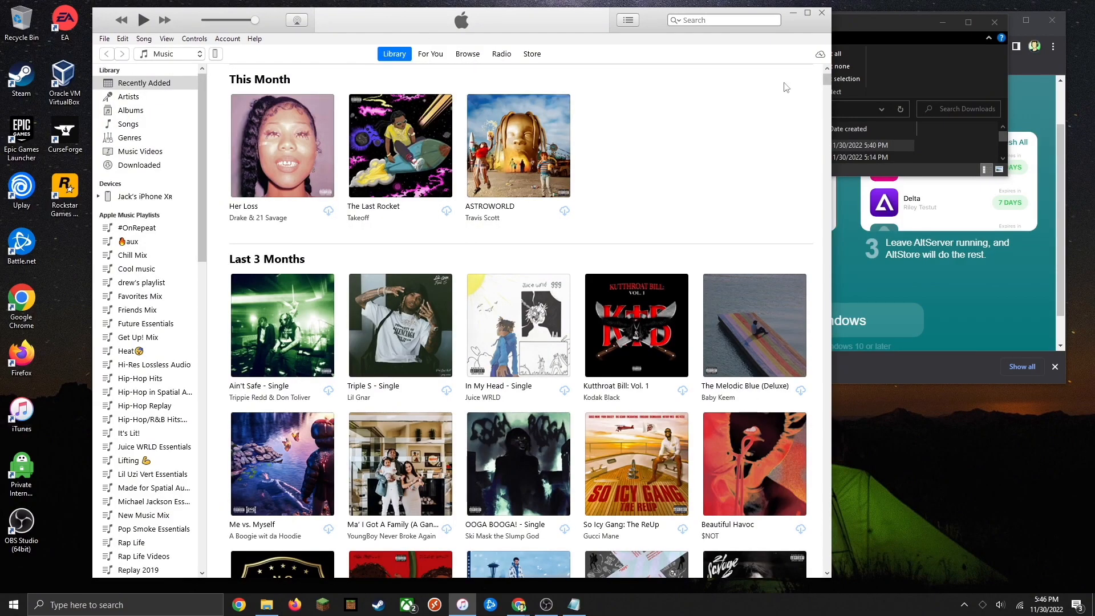
Close iTunes and the File Explorer window
left_click(822, 13)
left_click_drag(816, 26, 572, 206)
left_click(699, 204)
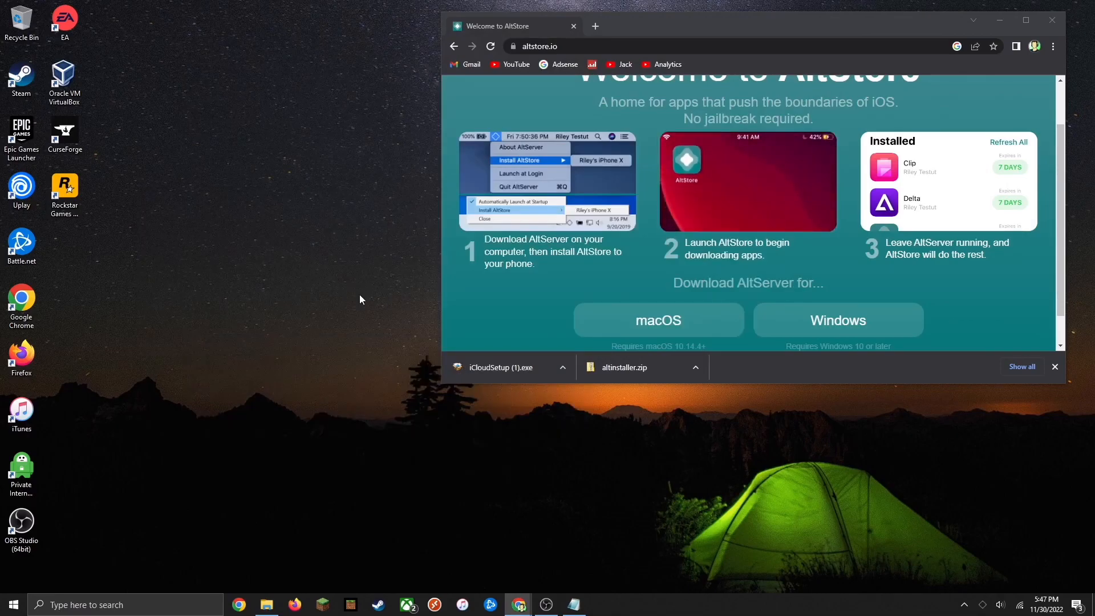
Dismiss the browser's download bar and minimize the browser window
left_click(1055, 366)
left_click_drag(819, 22, 617, 37)
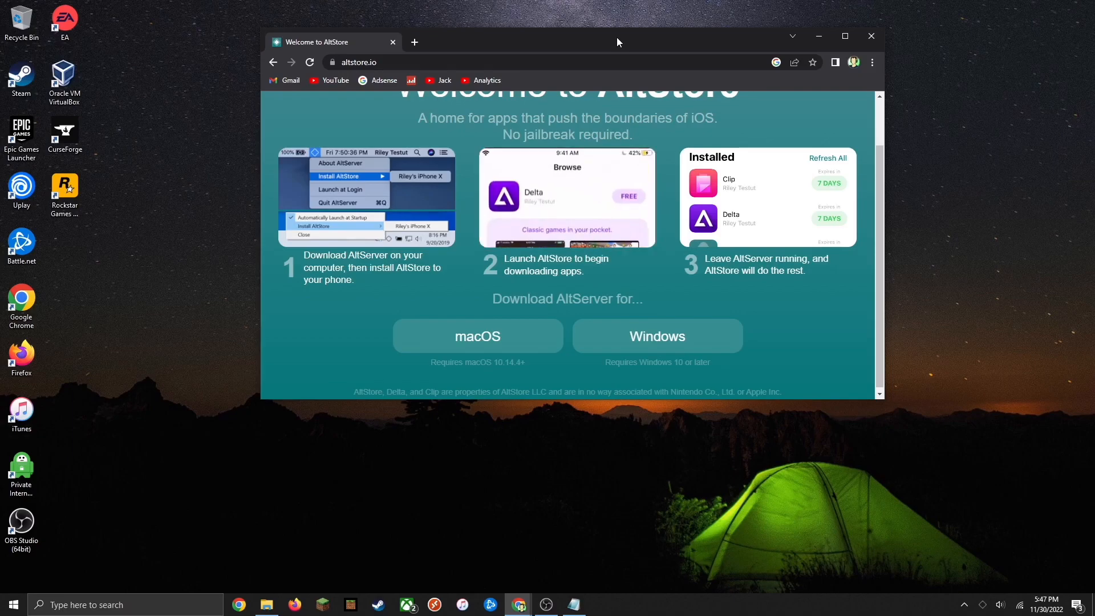
left_click_drag(553, 50, 677, 40)
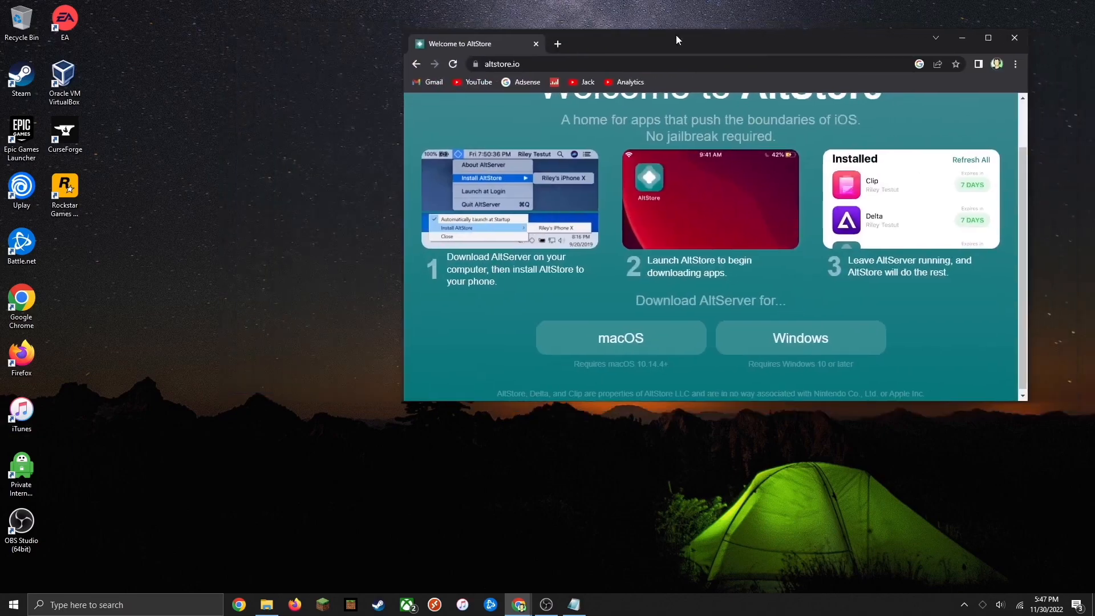
left_click(961, 38)
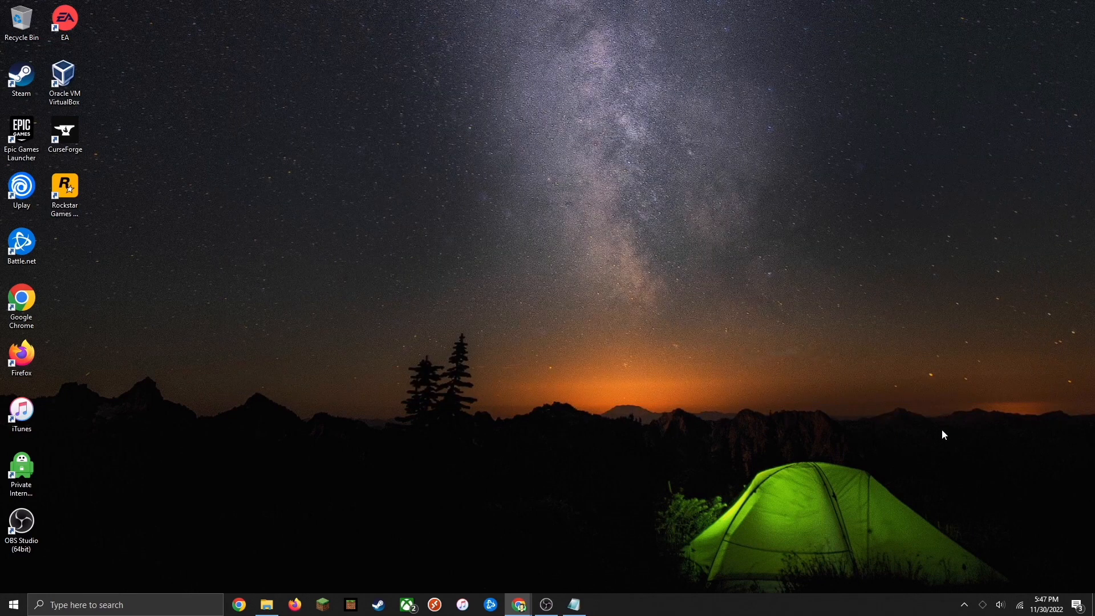
Turn on Automatically Launch at Startup in the AltServer tray menu
right_click(983, 611)
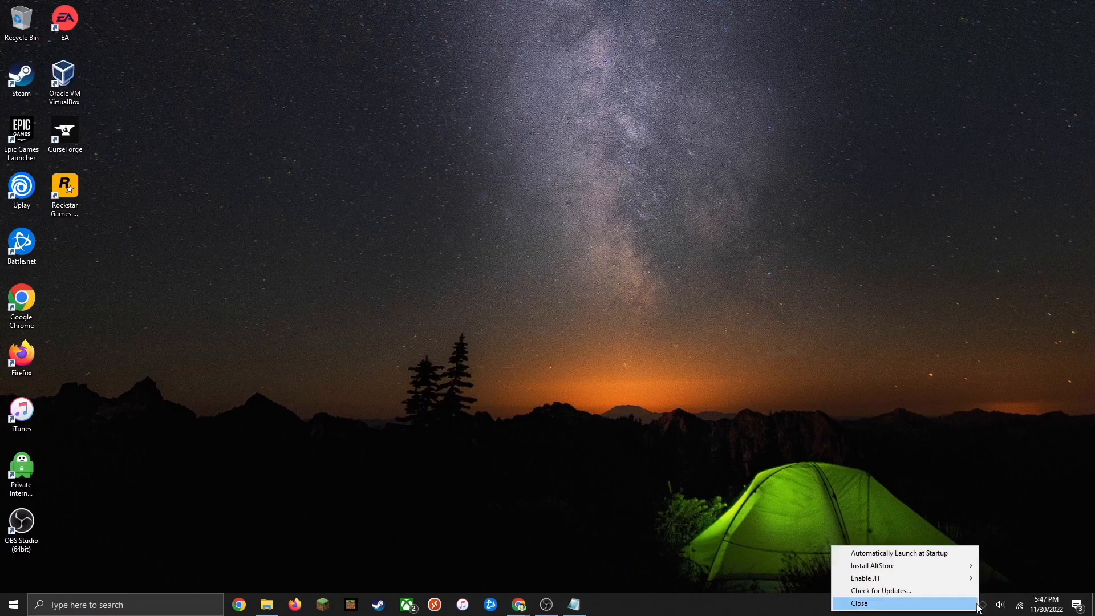
left_click(897, 554)
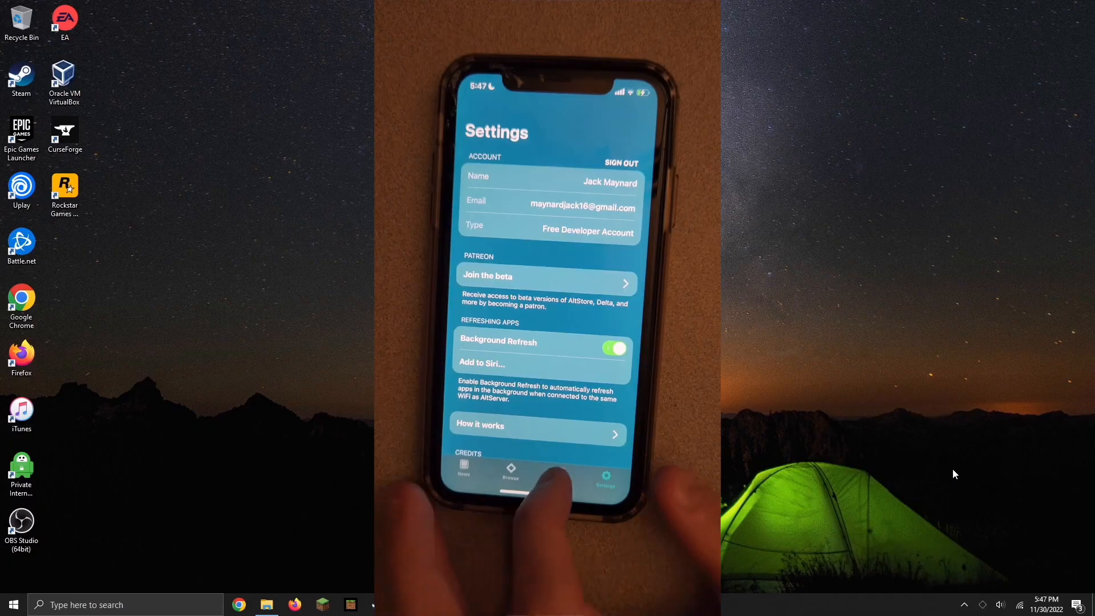